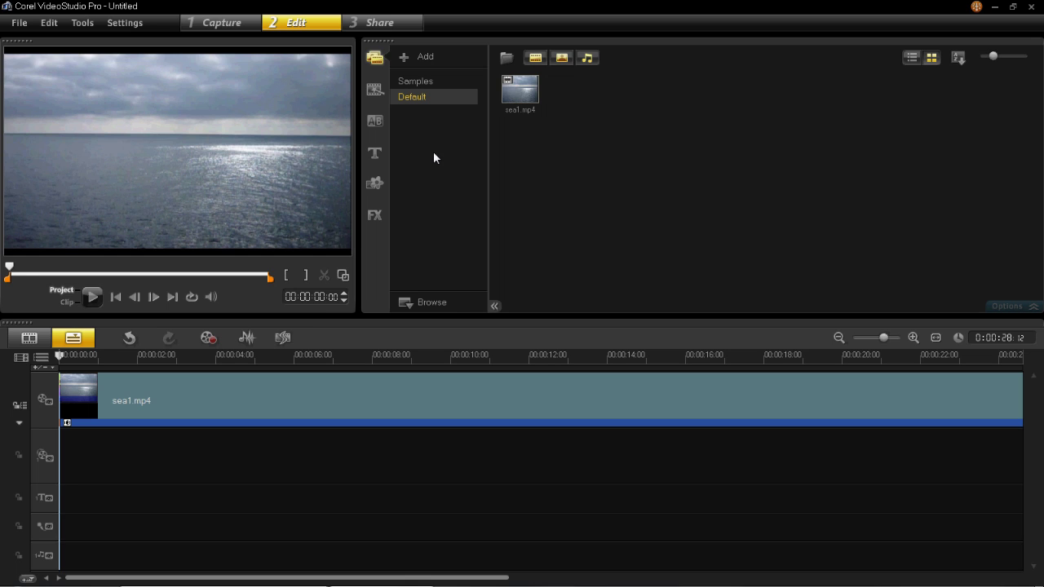
Step: Place the 'LOREM IPSUM | DOLOR' title preset on the title track at 00:00, aligned with sea1.mp4
left_click(377, 152)
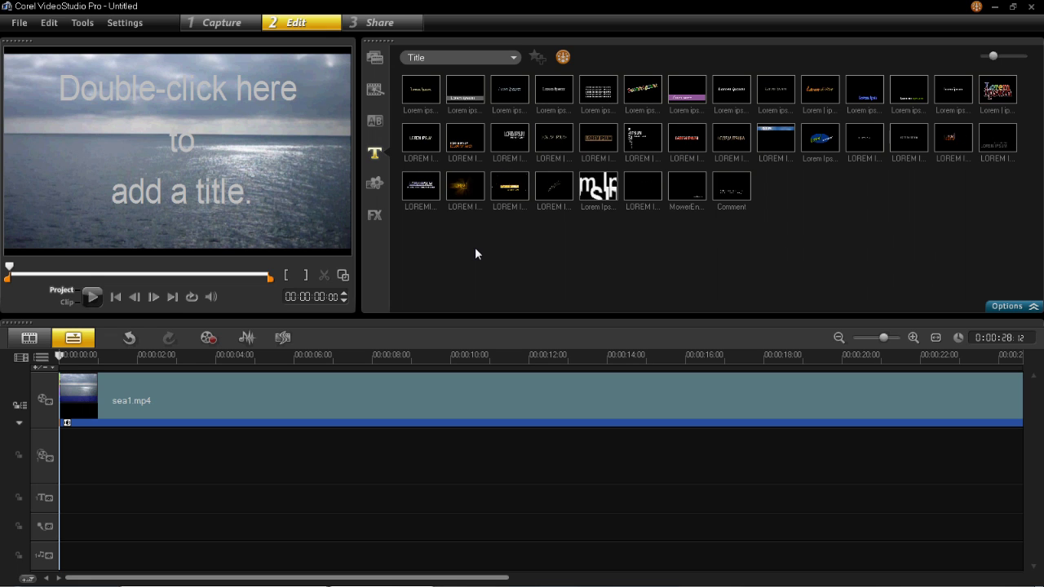
left_click(509, 139)
left_click_drag(406, 280, 61, 498)
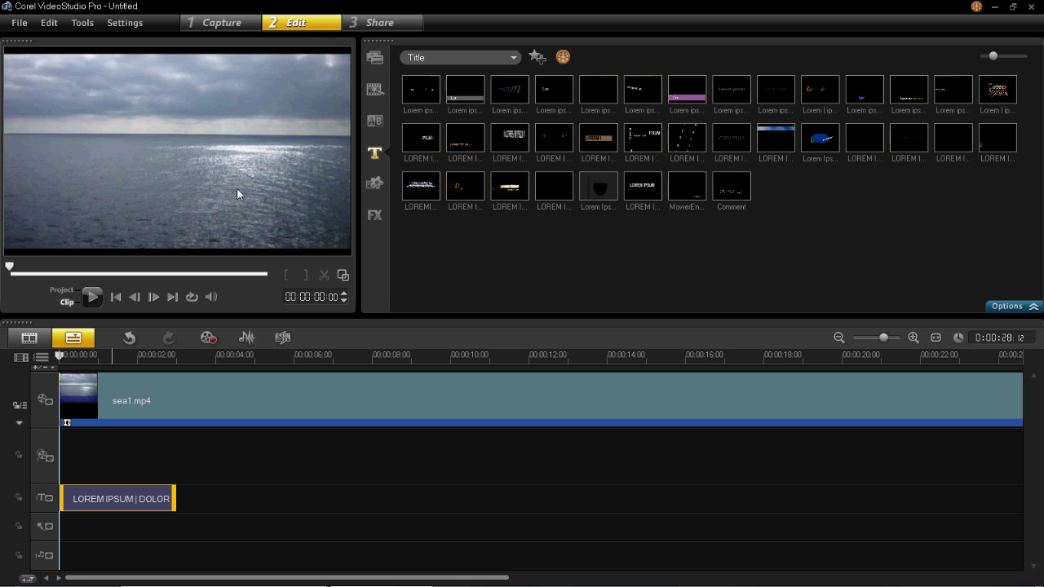
Step: Preview the project, then replace the LOREM IPSUM title text with 'The Sea'
left_click(92, 297)
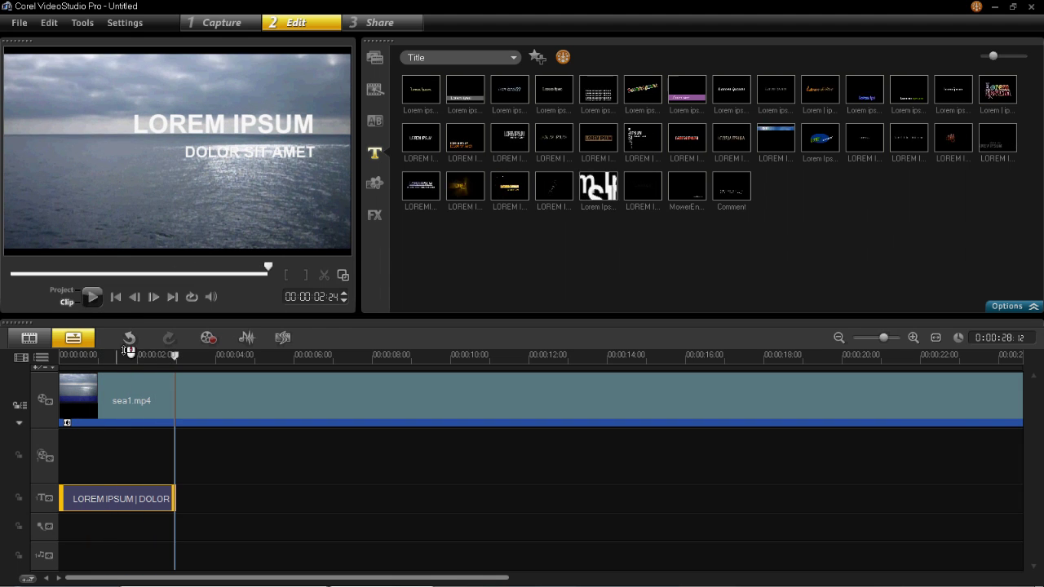
double_click(212, 132)
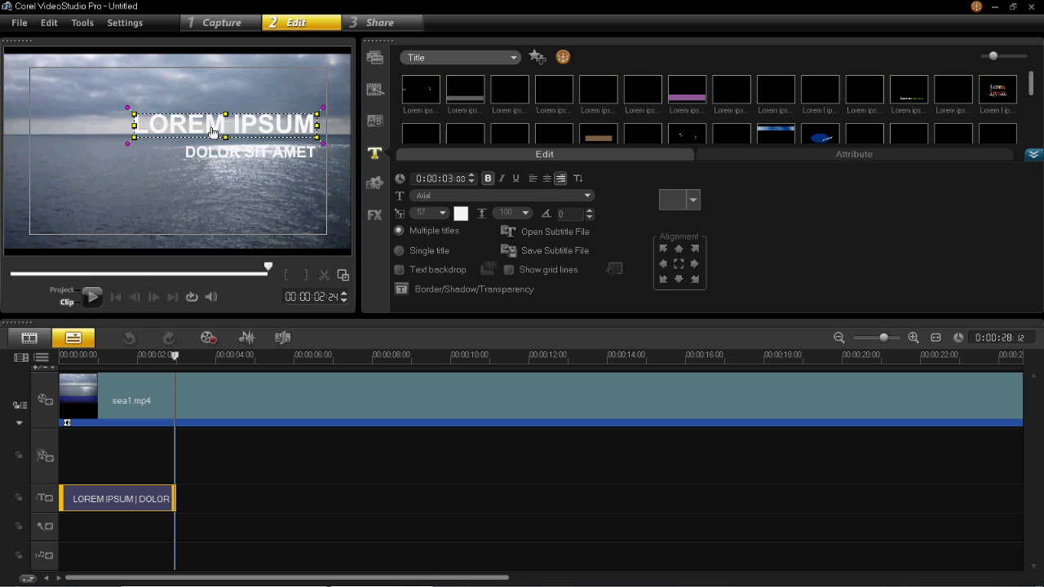
left_click(310, 131)
left_click_drag(313, 126, 132, 120)
key("Delete")
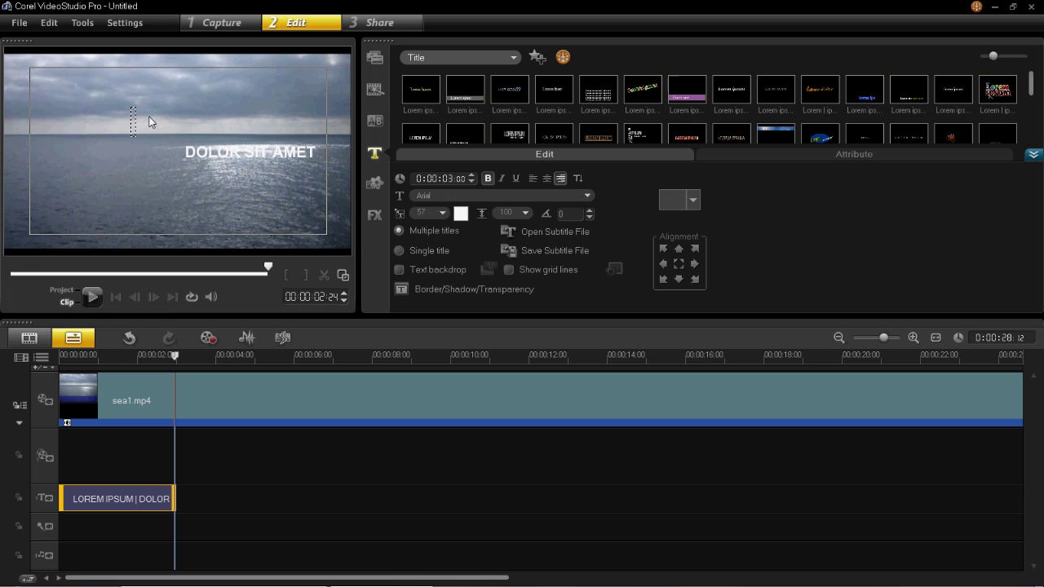
type("tHE")
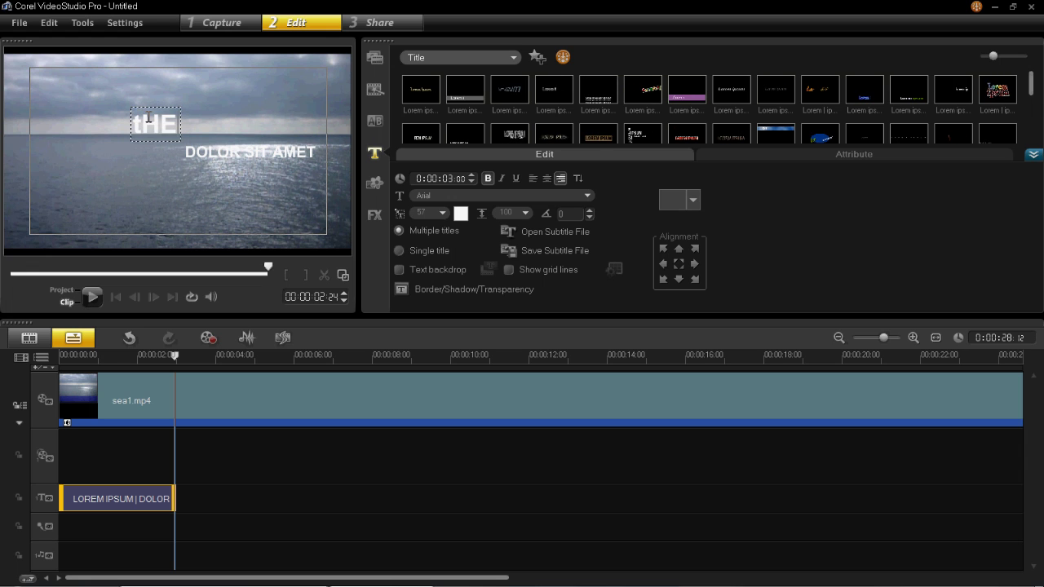
key("BackSpace")
key("BackSpace")
key("BackSpace")
type("T")
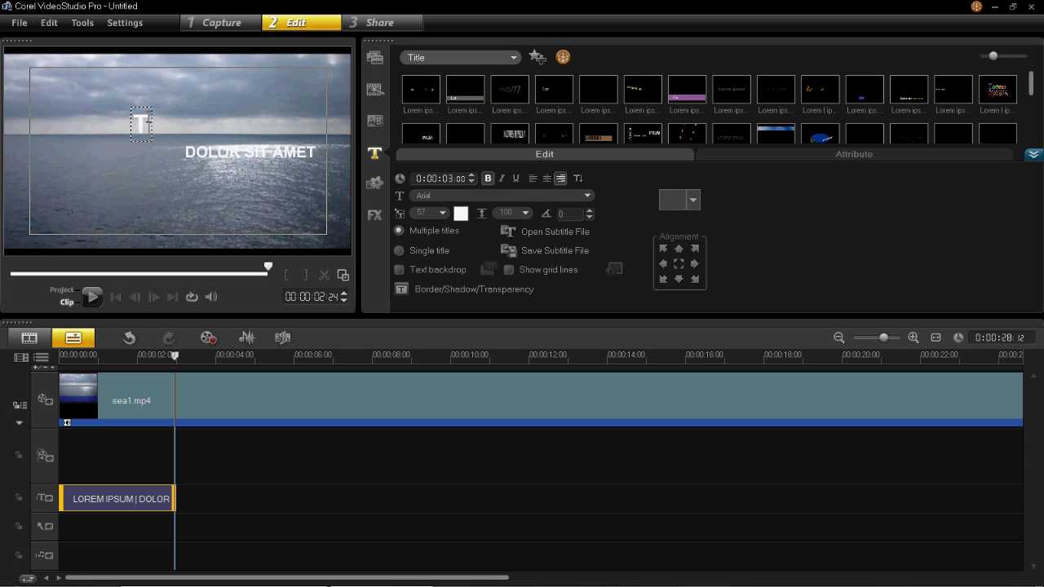
type("he Sea")
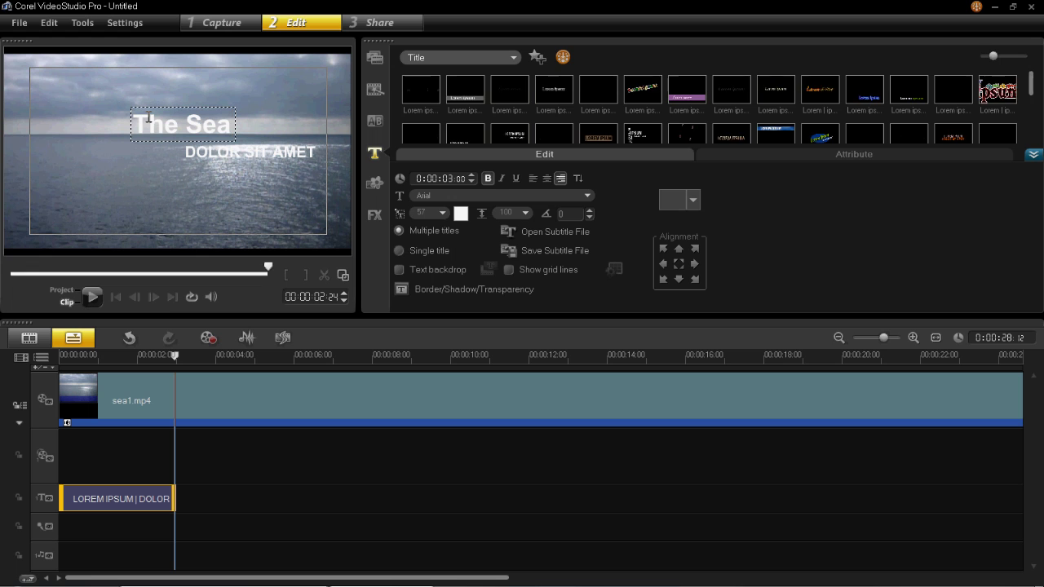
Step: Delete the 'DOLOR SIT AMET' line from the title
left_click(142, 196)
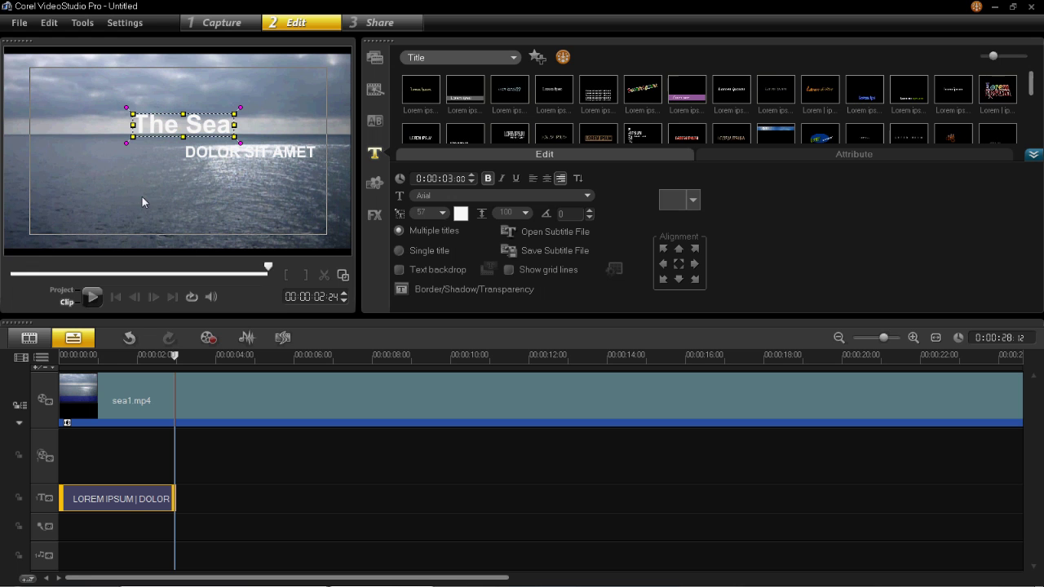
left_click(232, 158)
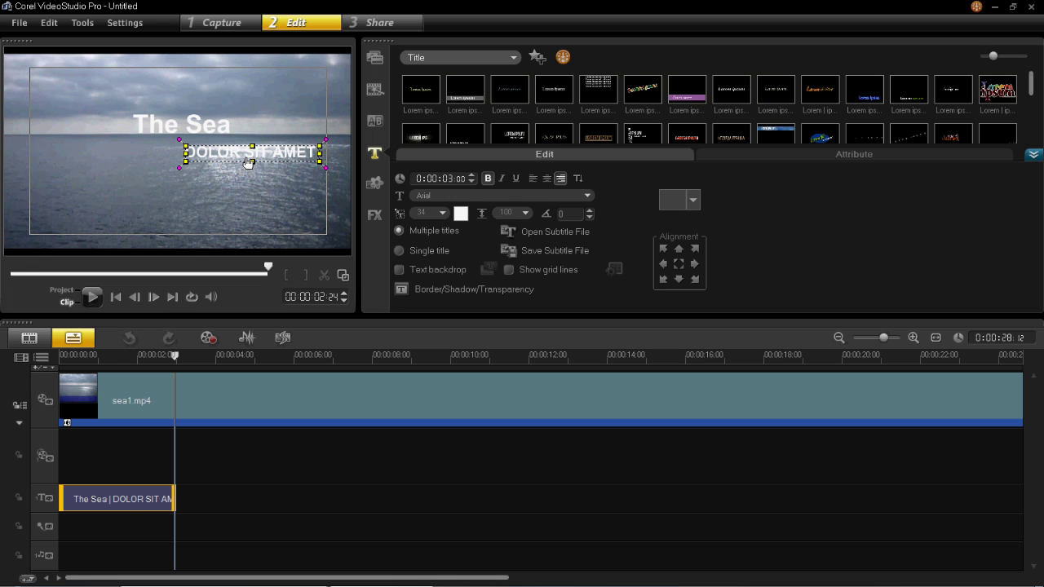
key("Delete")
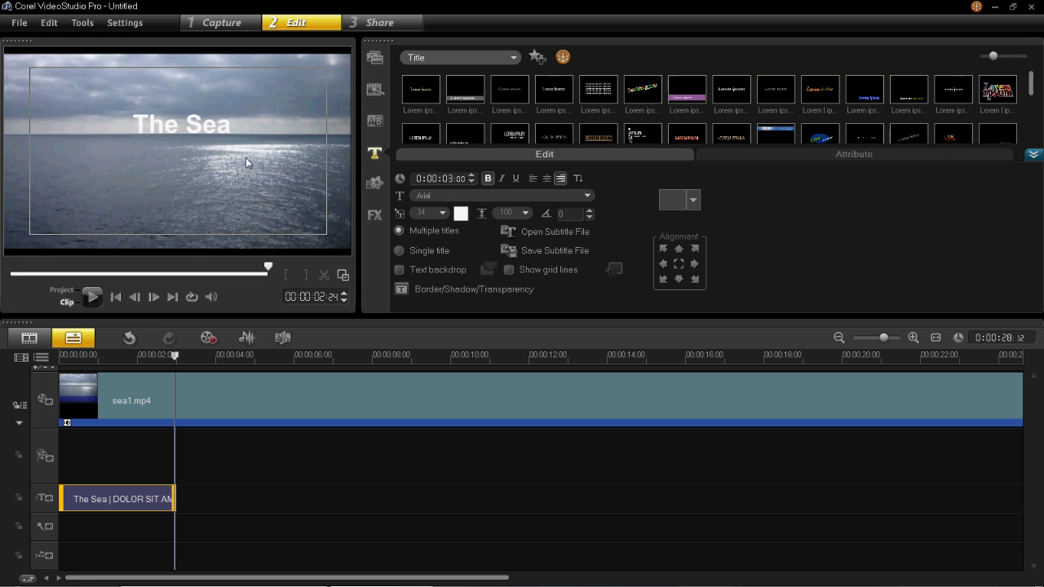
Step: Move the 'The Sea' title up and left toward the frame's top-left corner
left_click_drag(220, 133, 197, 118)
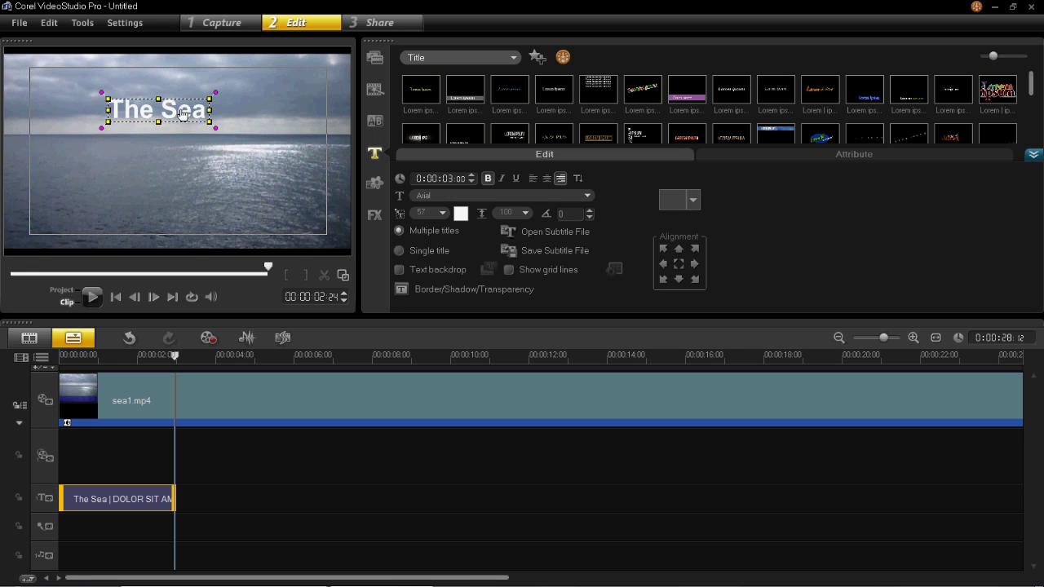
left_click_drag(181, 115, 136, 112)
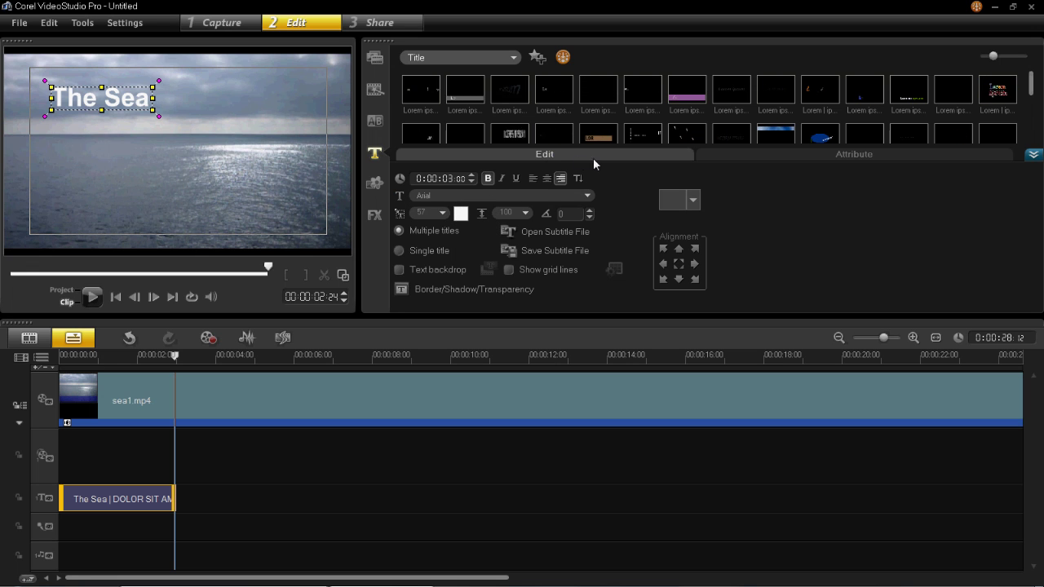
Step: Switch the 'The Sea' title font from Arial to Calibri in the Edit options
left_click(726, 165)
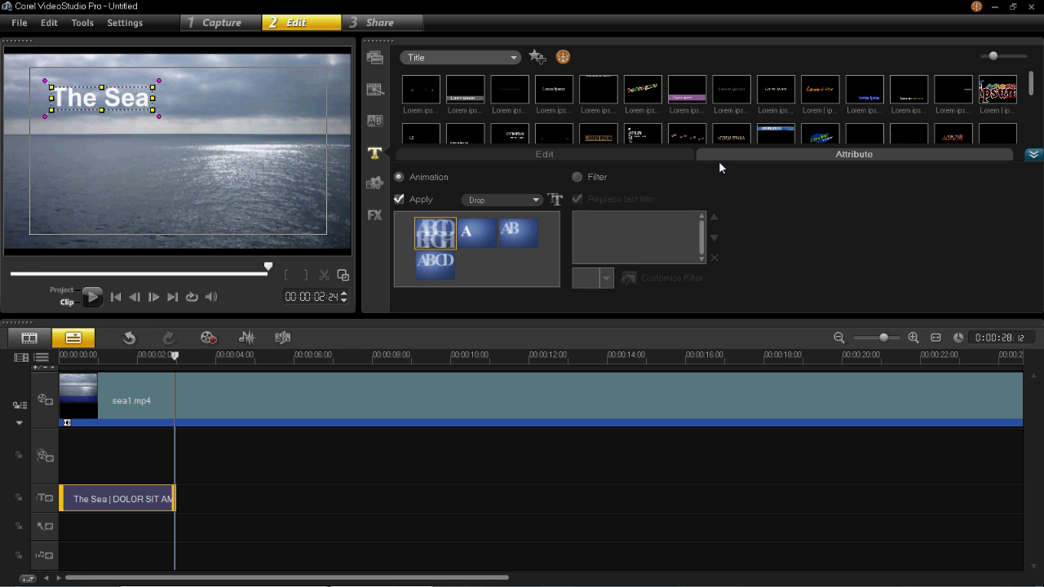
left_click(606, 153)
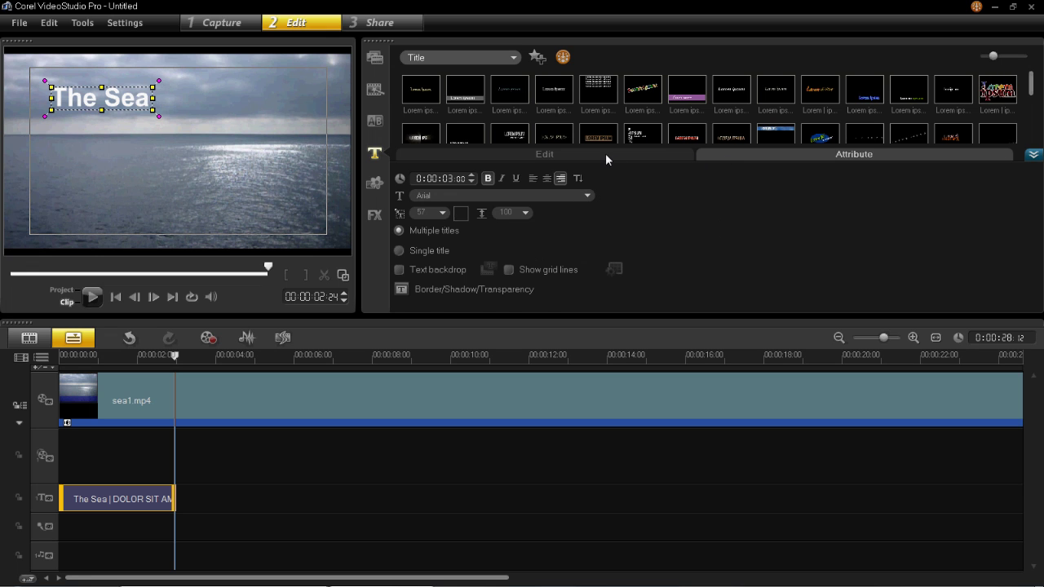
left_click(588, 196)
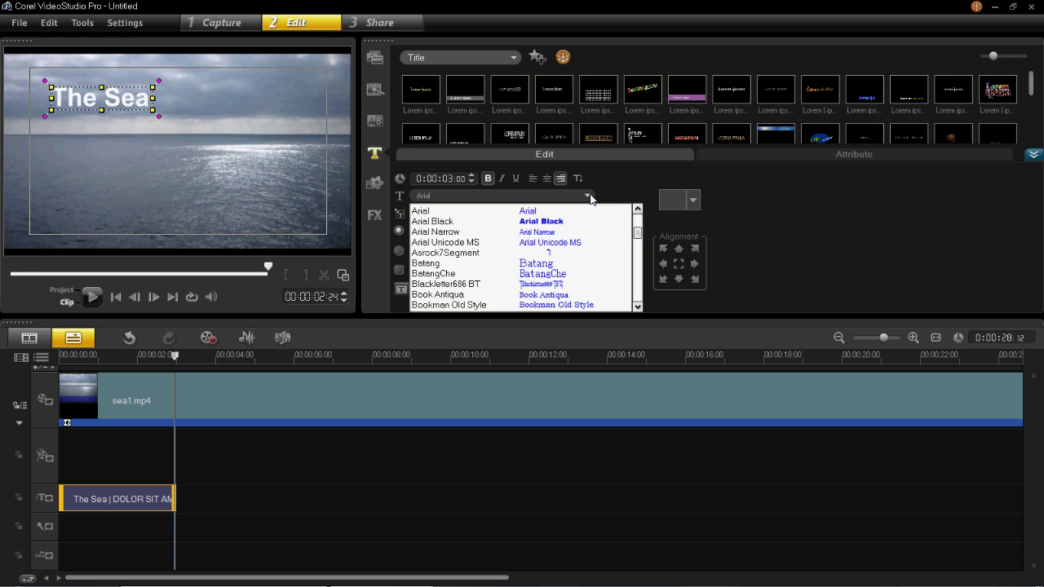
left_click_drag(637, 236, 638, 248)
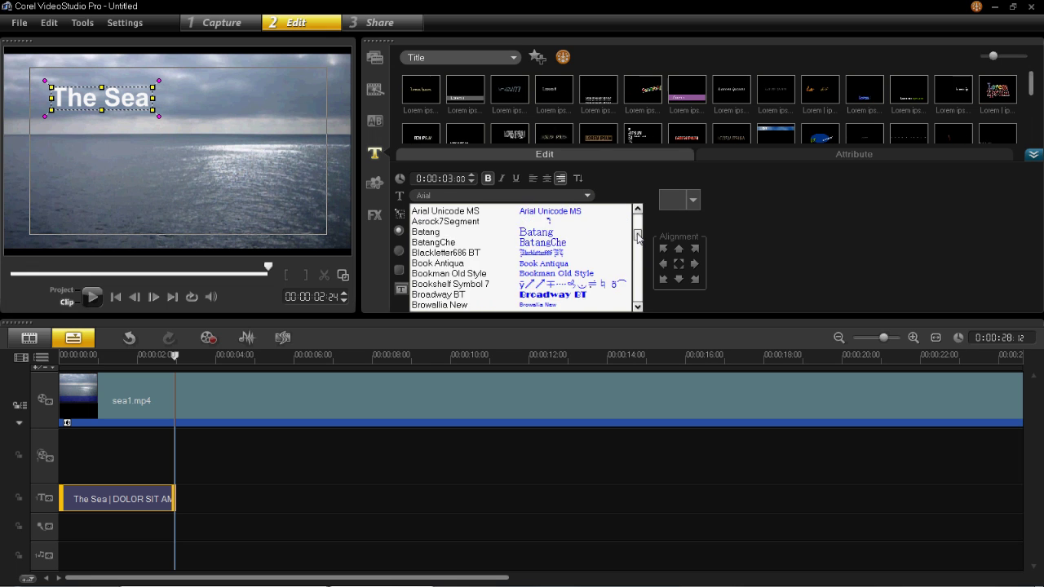
scroll(638, 249, "up", 2)
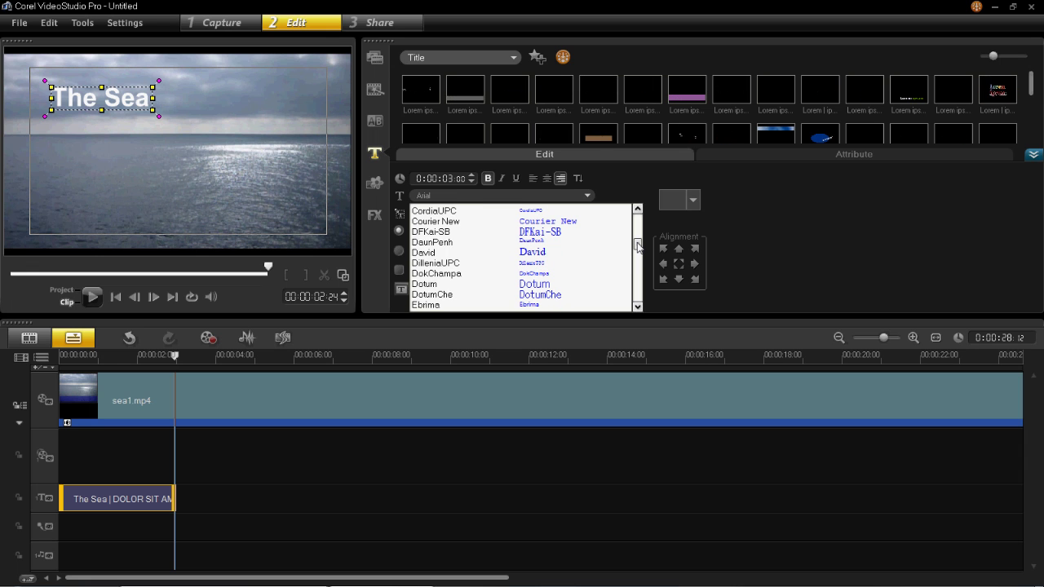
scroll(639, 249, "up", 6)
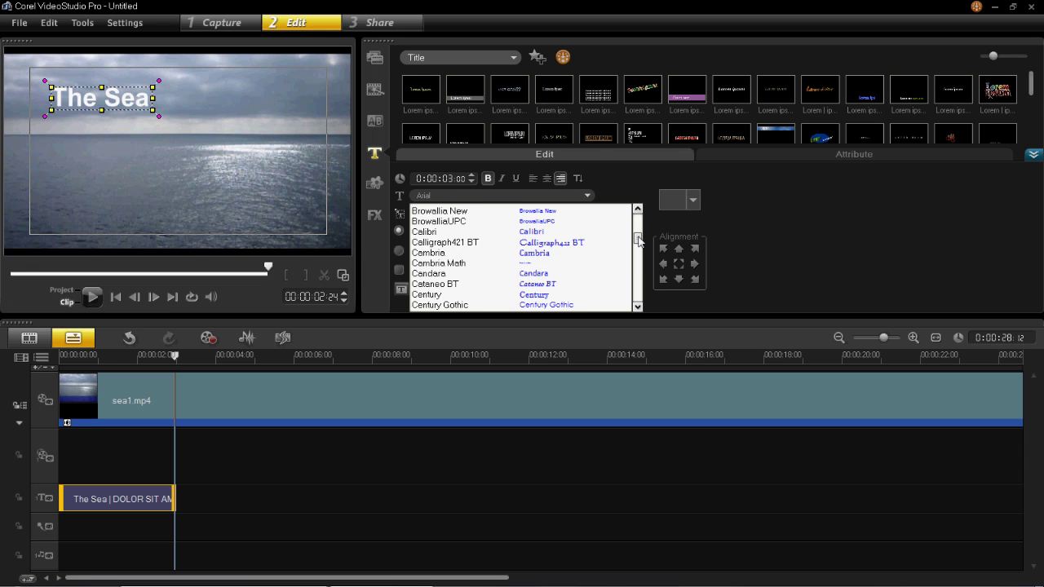
left_click(594, 231)
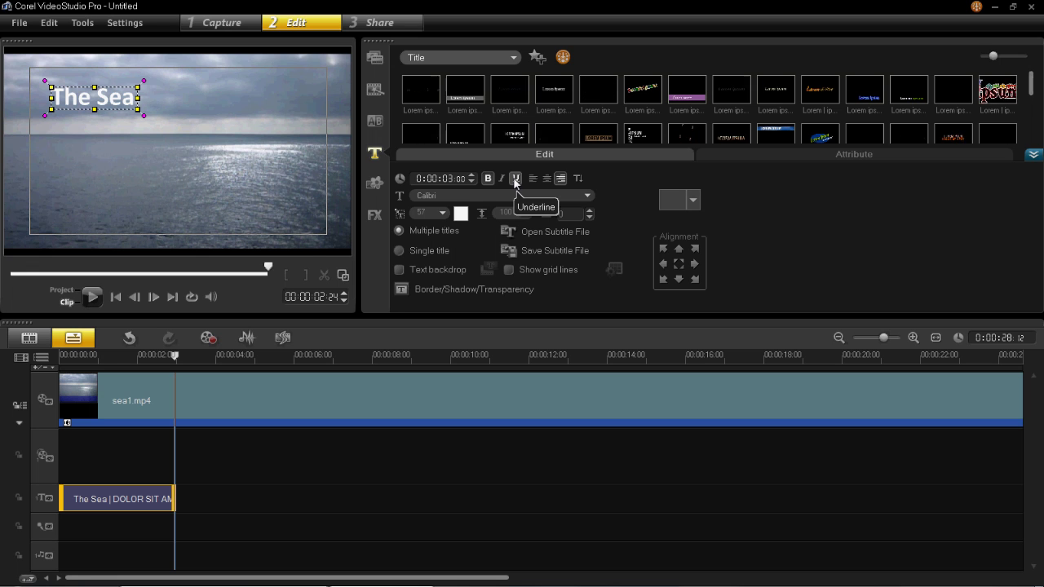
Step: Underline the title and change its text colour to light green
left_click(515, 179)
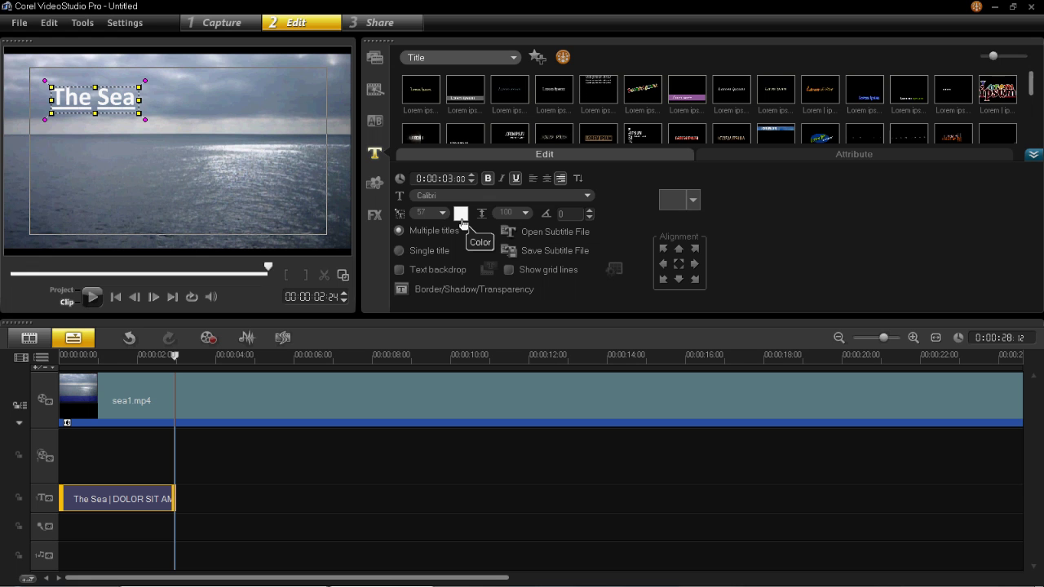
left_click(460, 215)
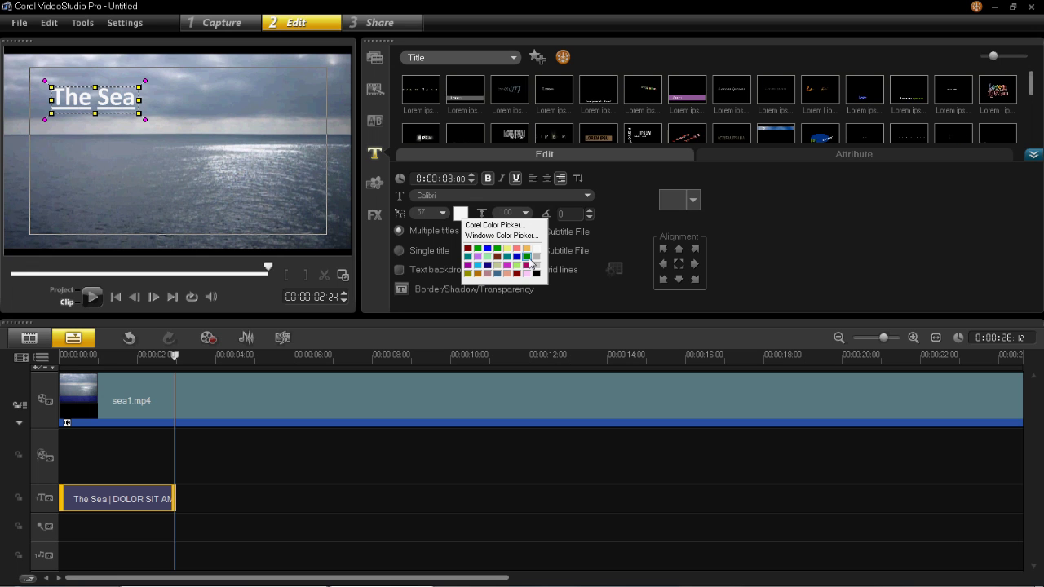
left_click(527, 258)
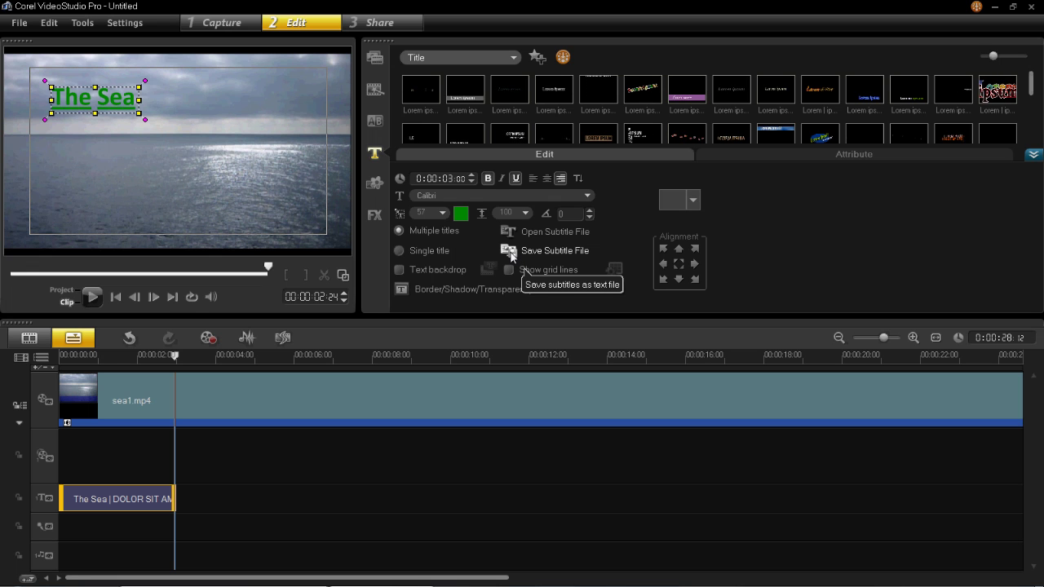
left_click(465, 217)
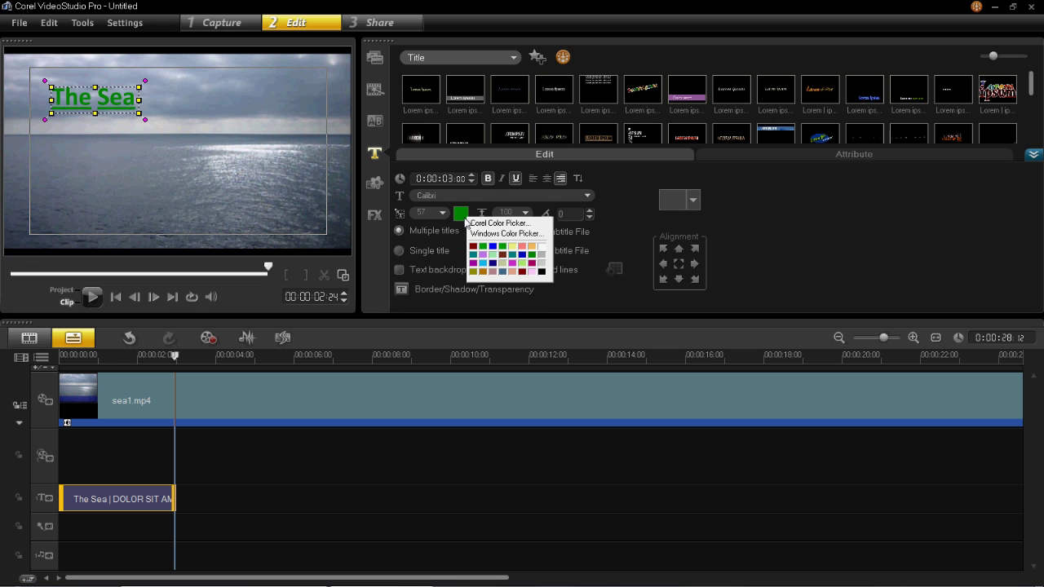
left_click(490, 255)
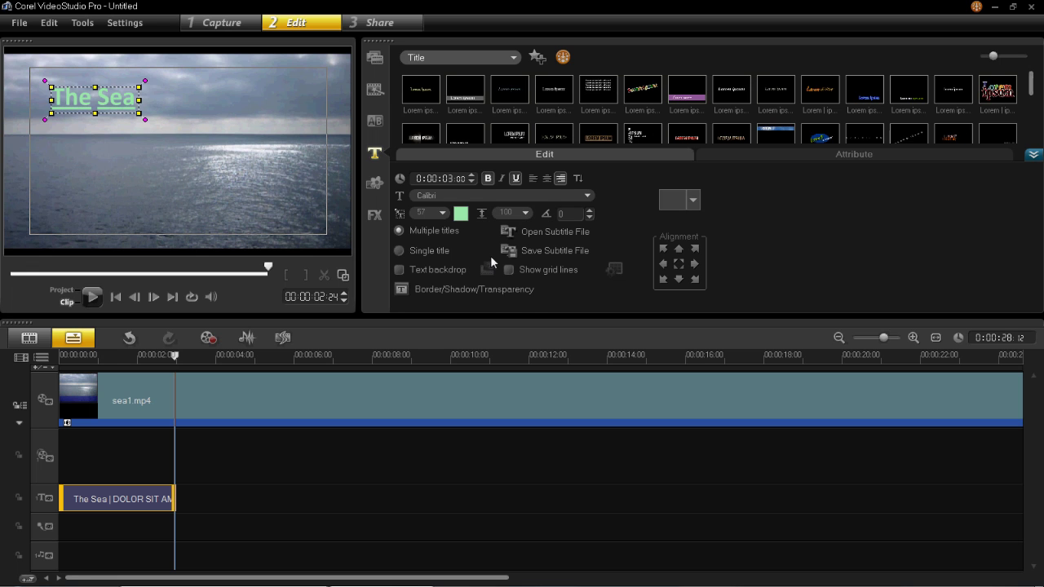
left_click(150, 112)
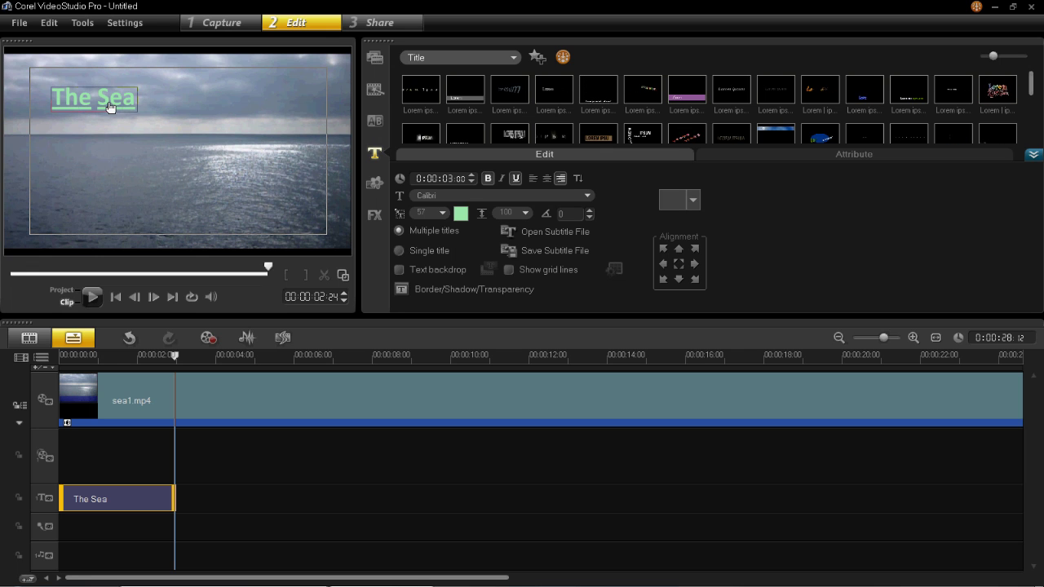
Step: Set 'The Sea' to font size 60 and move it over the horizon near centre
left_click(110, 107)
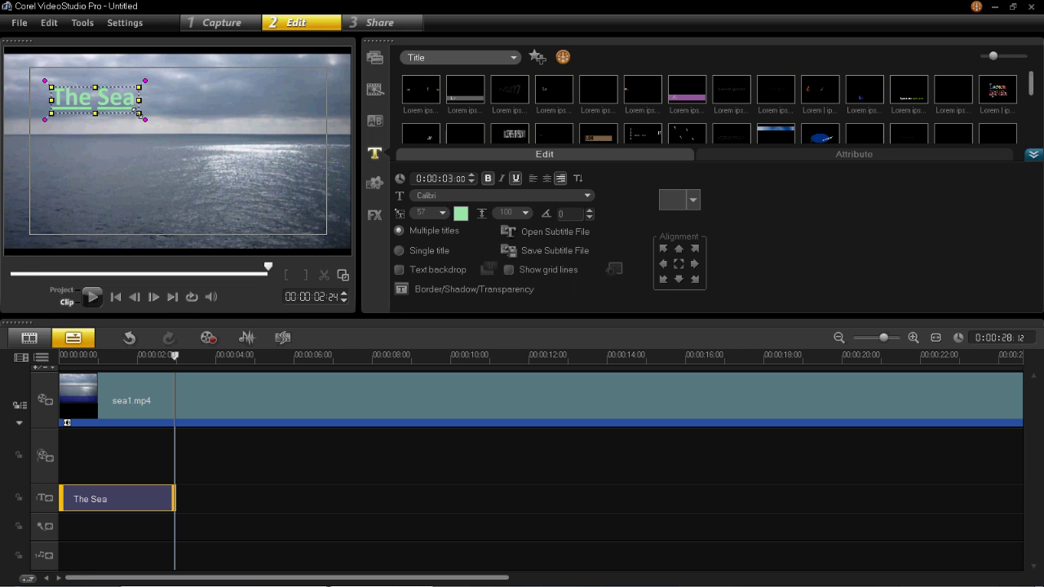
left_click_drag(138, 111, 203, 131)
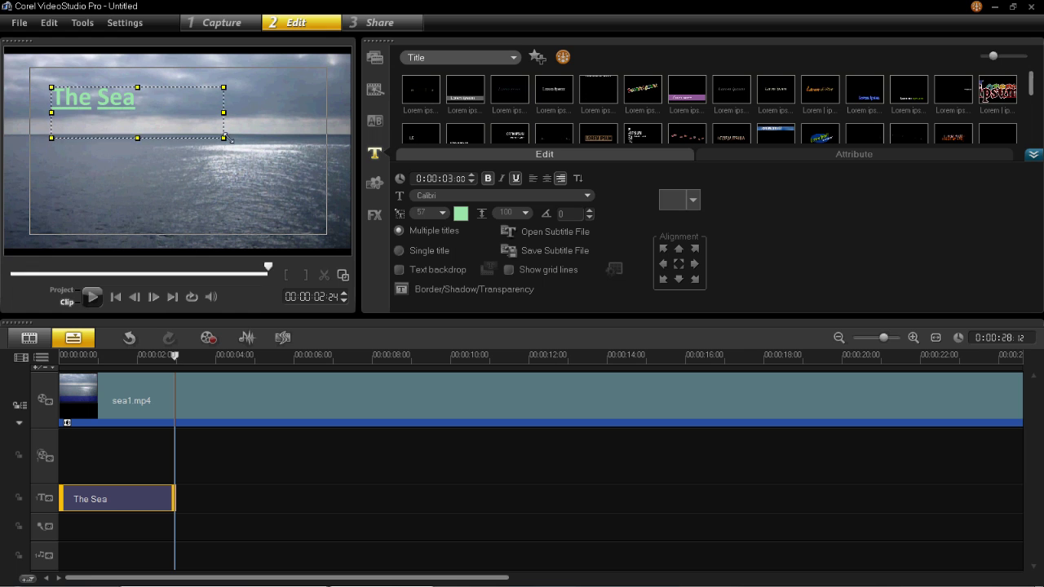
mouse_move(203, 131)
left_mouse_down()
mouse_move(272, 156)
mouse_move(201, 133)
left_mouse_up()
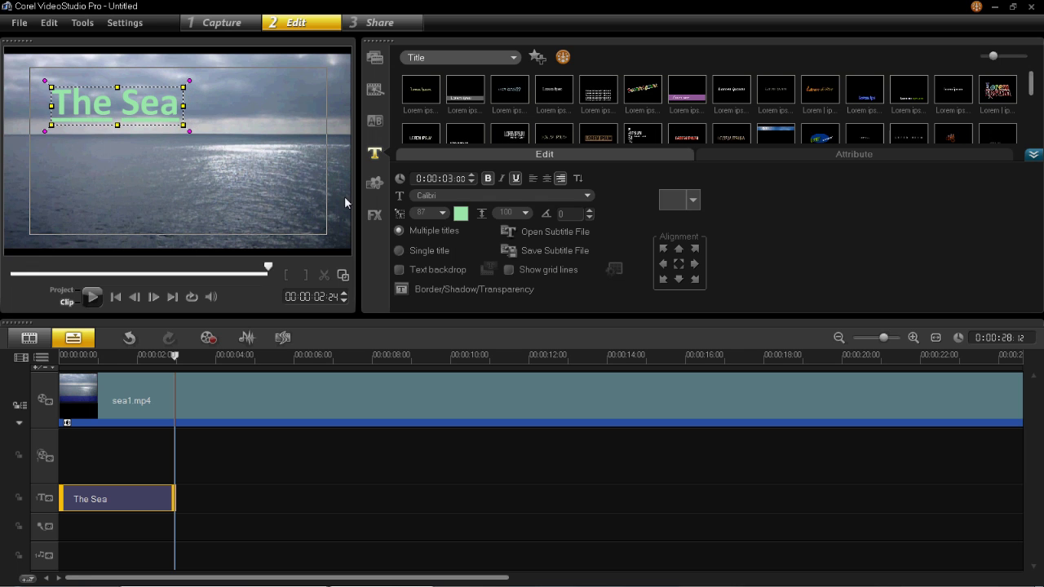
left_click(443, 214)
left_click_drag(444, 253, 445, 250)
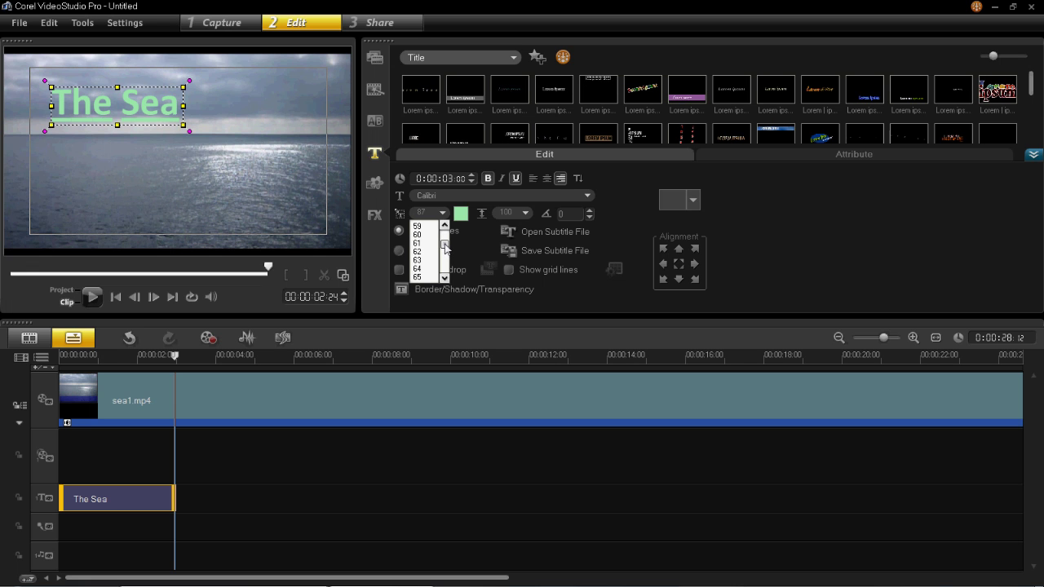
left_click(431, 234)
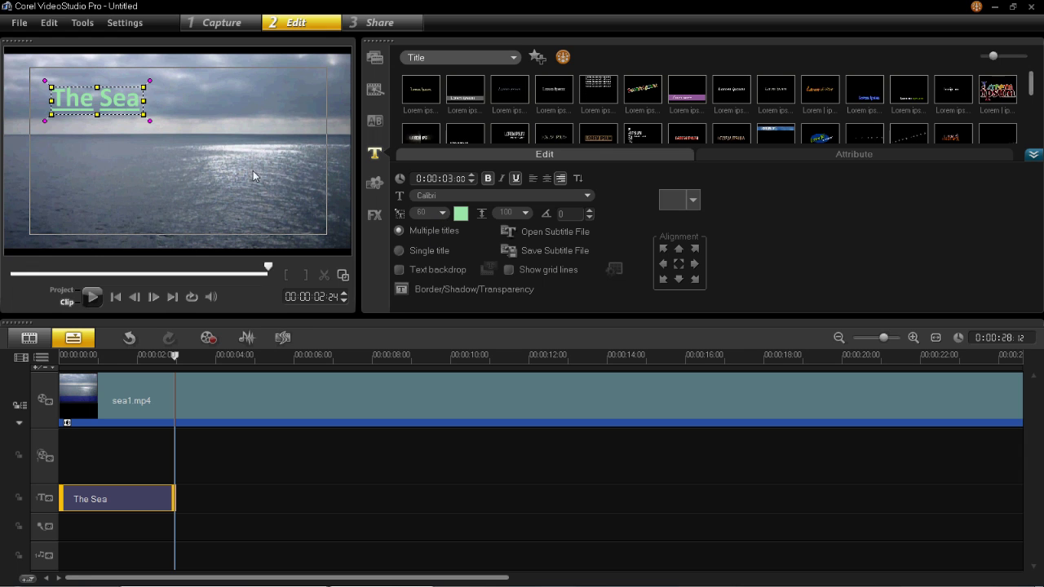
mouse_move(93, 109)
left_mouse_down()
mouse_move(148, 113)
mouse_move(174, 162)
left_mouse_up()
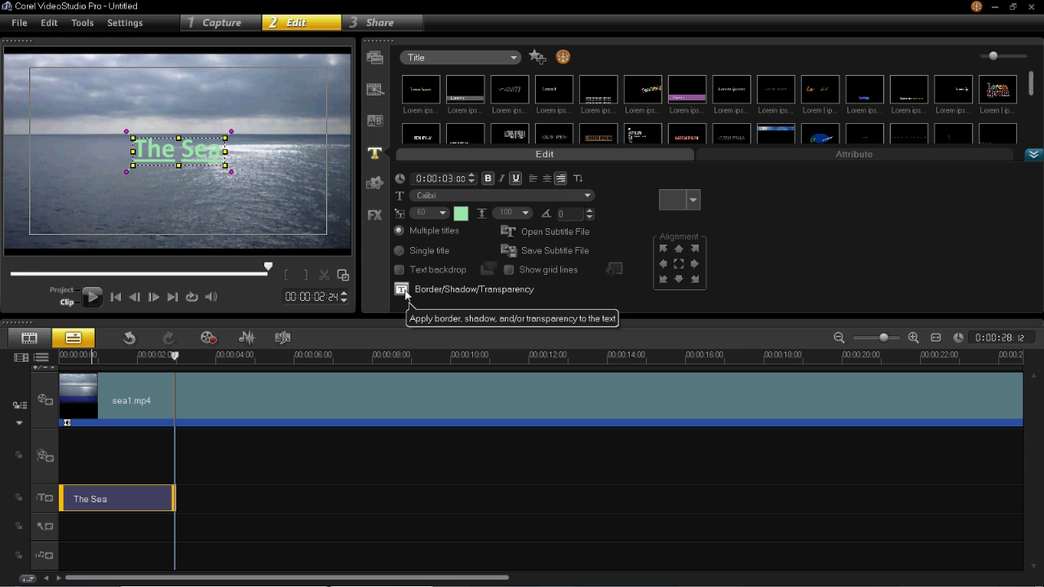
Step: Set the title border width to 1.0 and the border line colour to dark blue
left_click(401, 290)
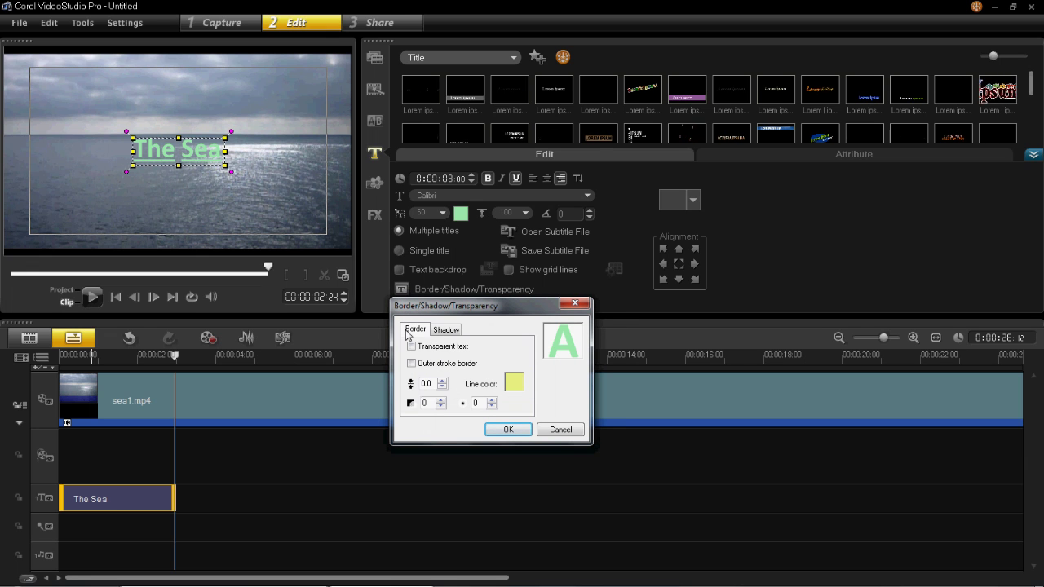
left_click(442, 382)
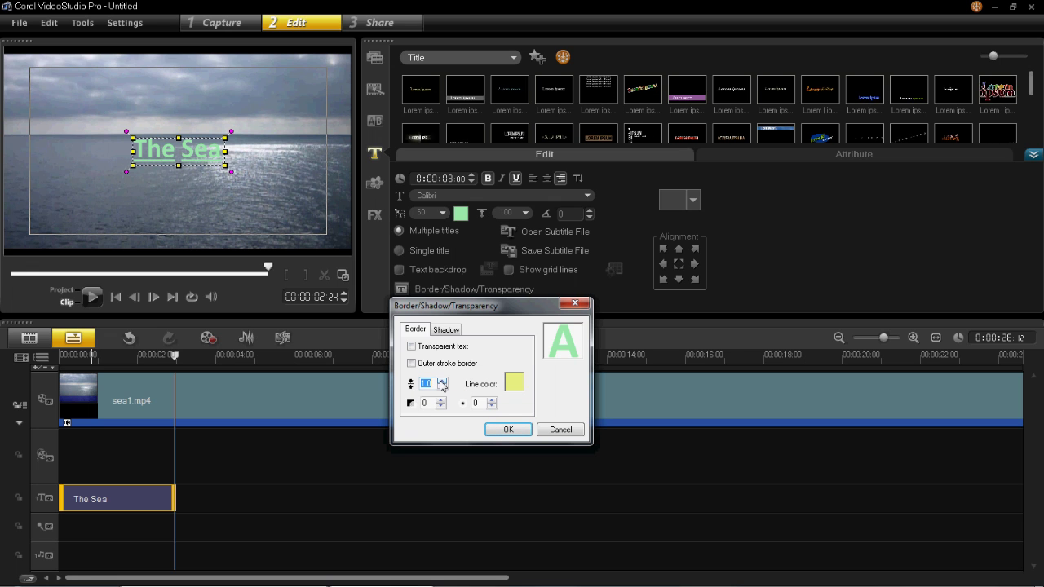
left_click(441, 382)
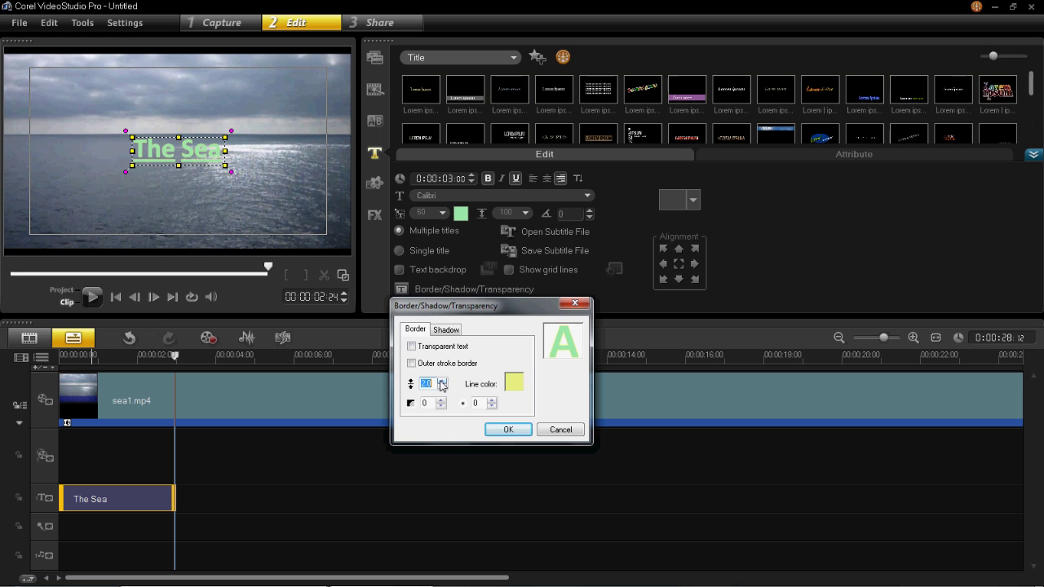
left_click(442, 389)
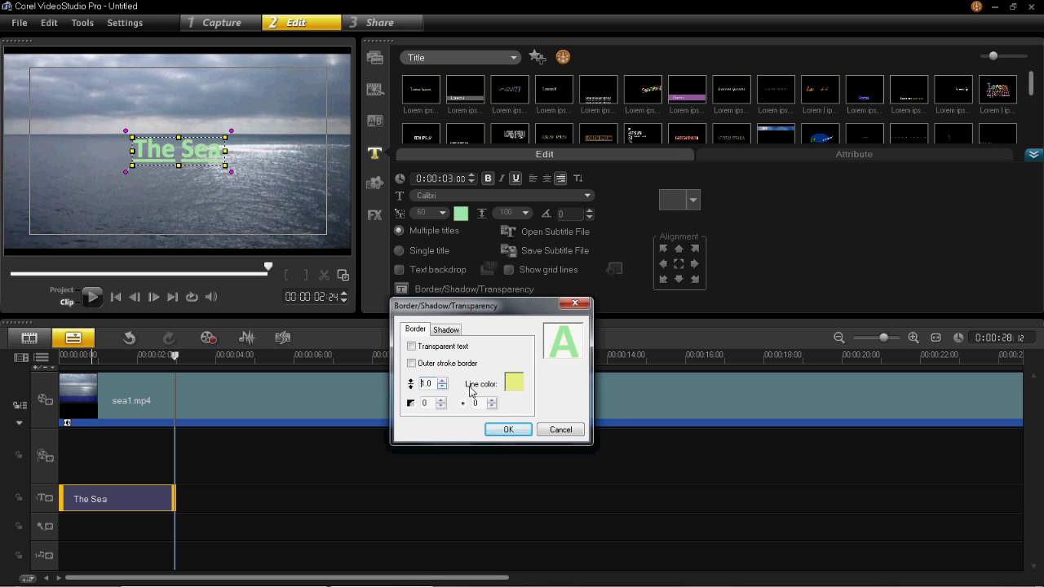
left_click(514, 387)
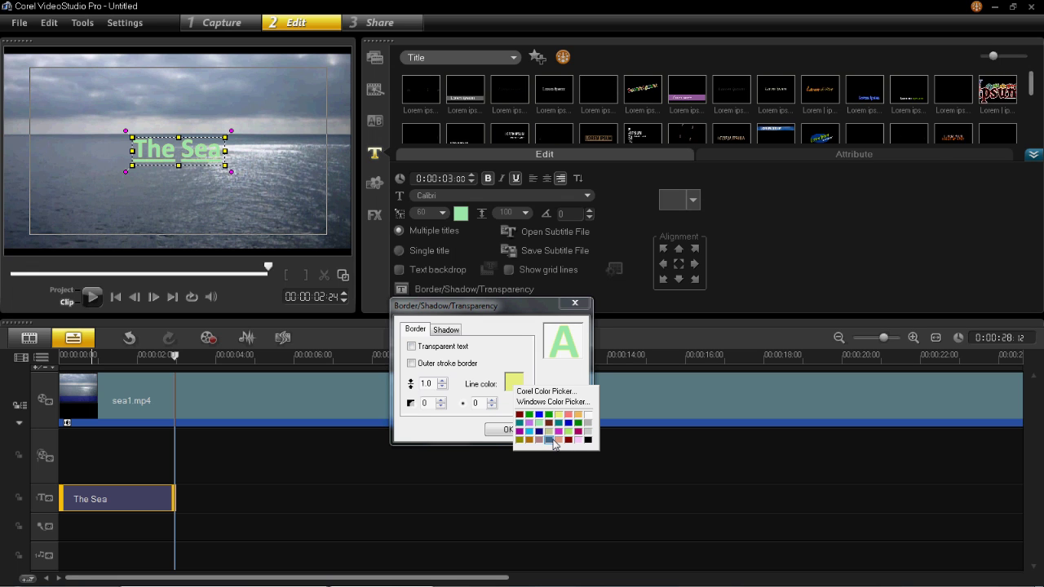
left_click(552, 438)
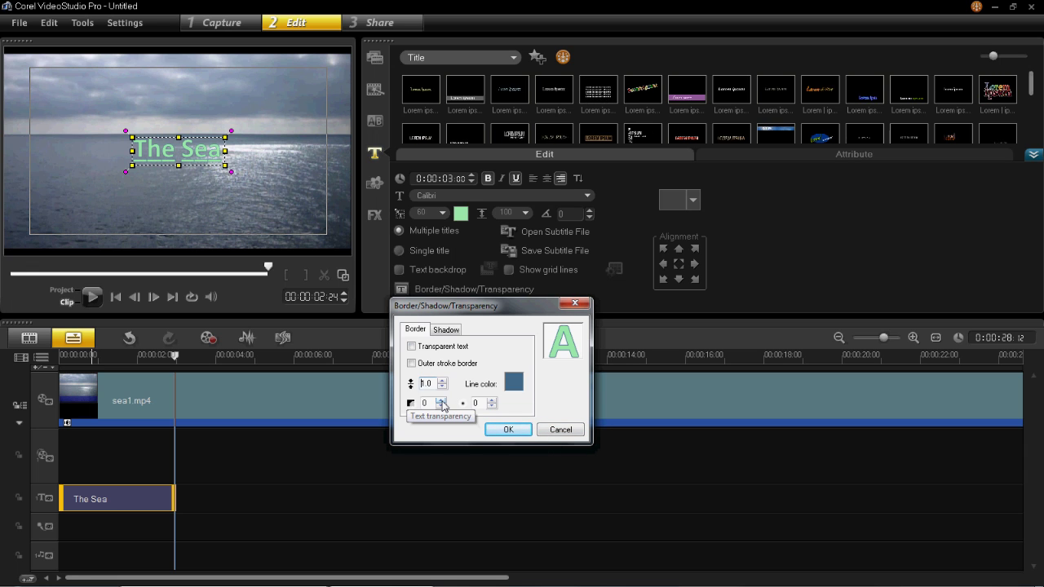
Step: Keep text transparency at 0, set border soft edge to 20, and apply the border settings
left_click(442, 401)
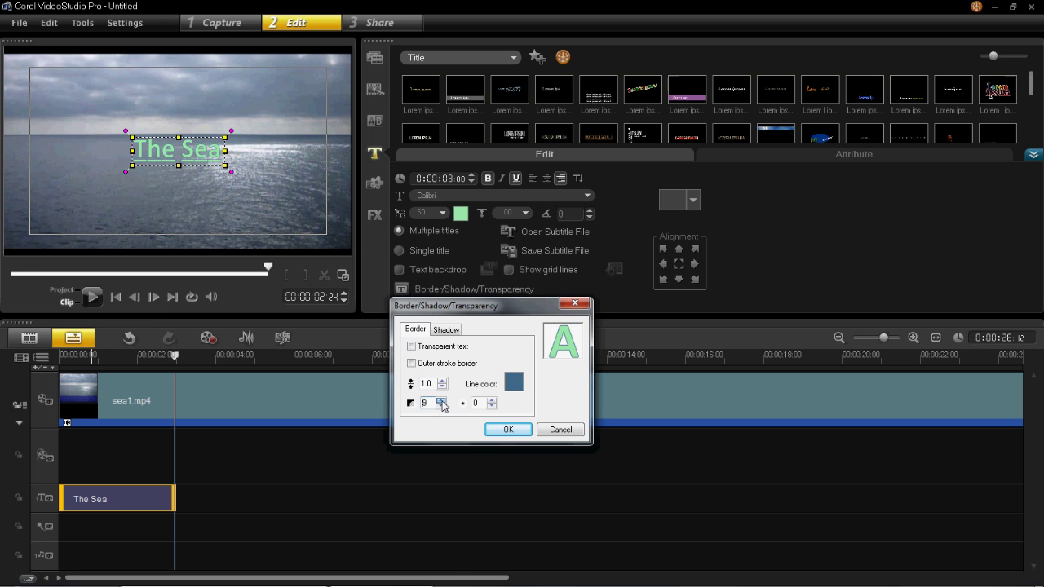
left_click(440, 406)
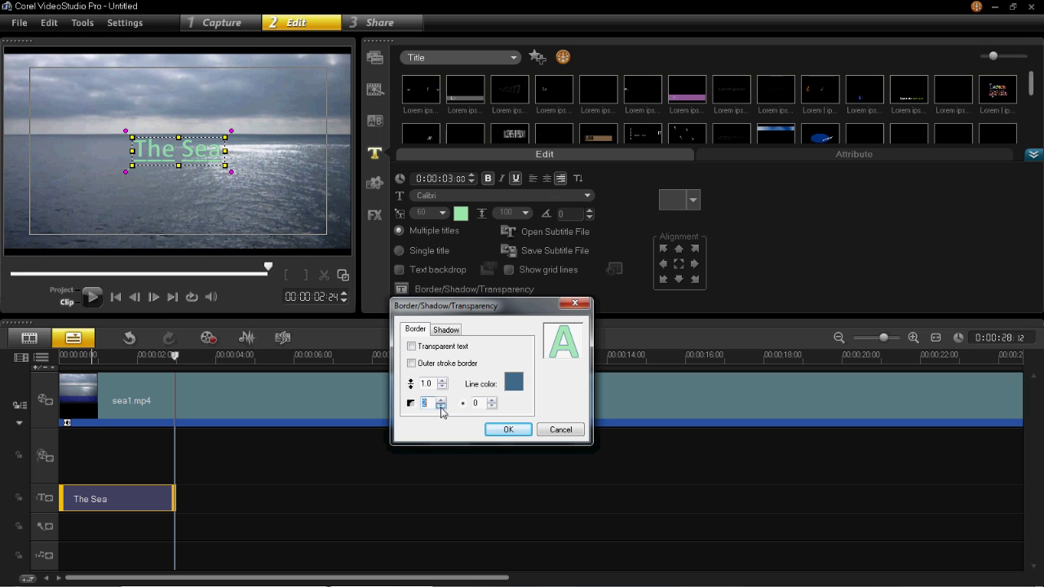
left_click(441, 407)
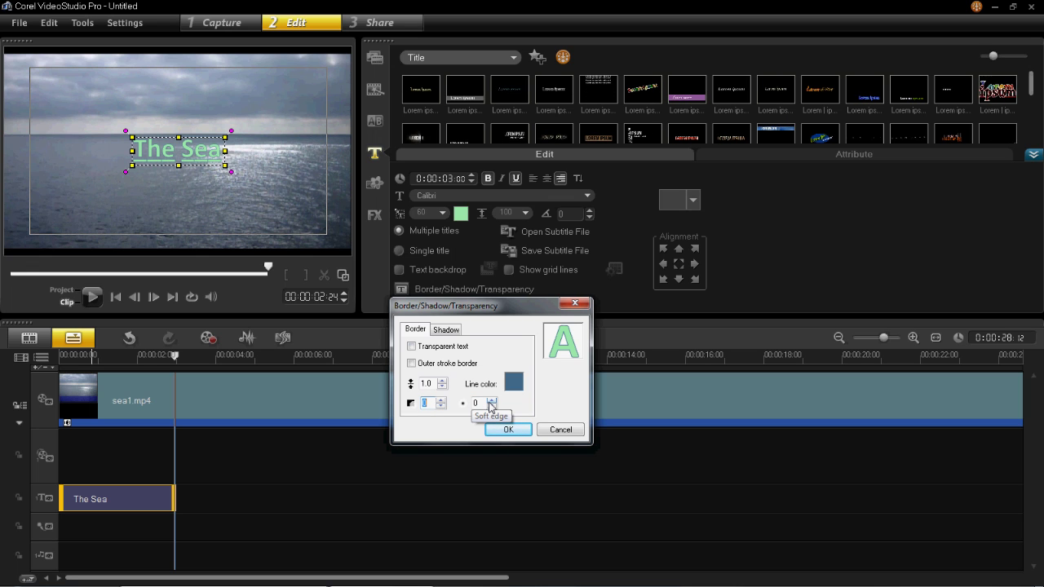
left_click(490, 401)
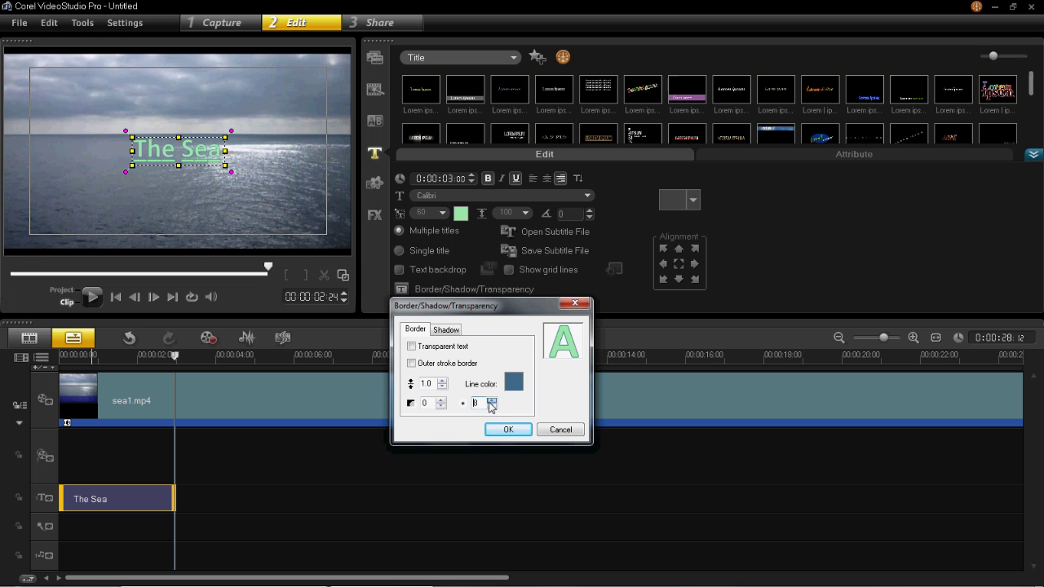
left_click(490, 401)
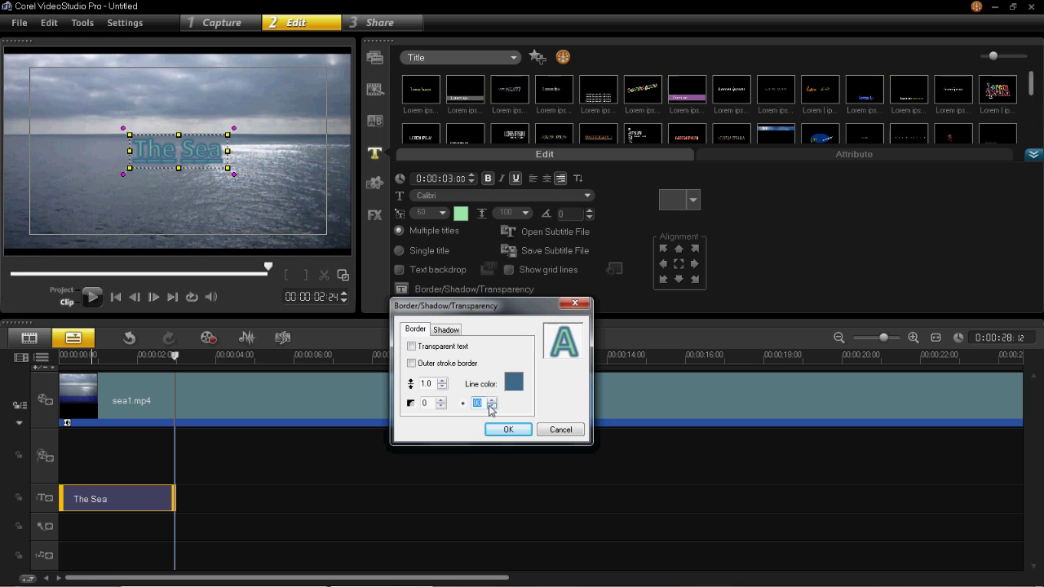
left_click(492, 407)
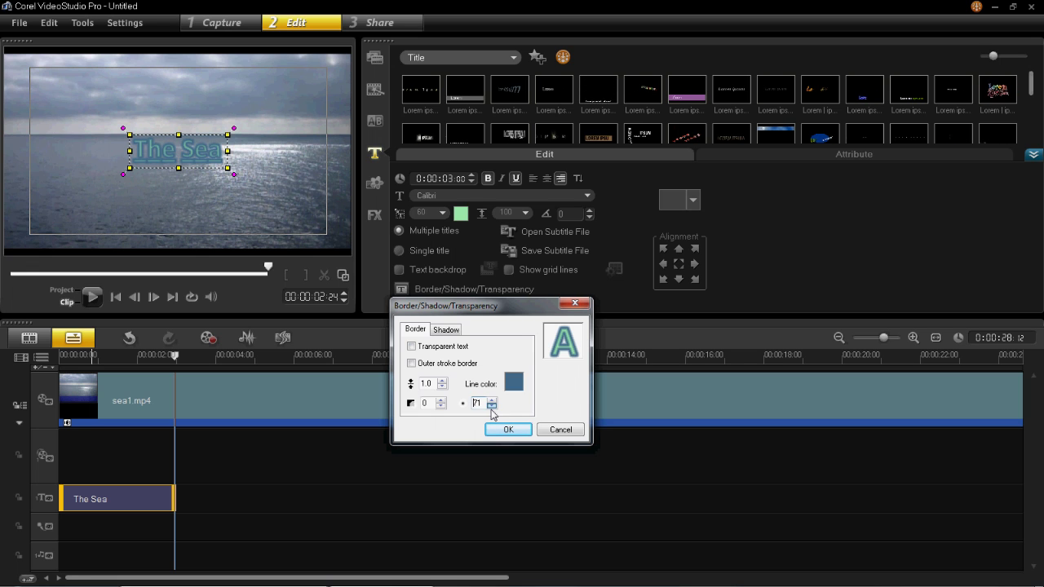
left_click(491, 407)
left_click(490, 407)
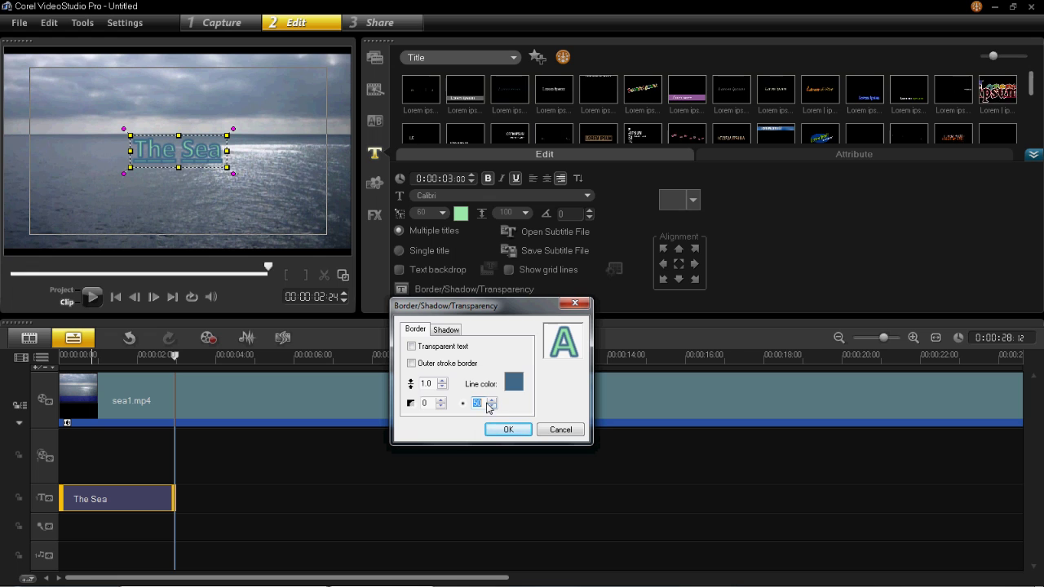
left_click(490, 407)
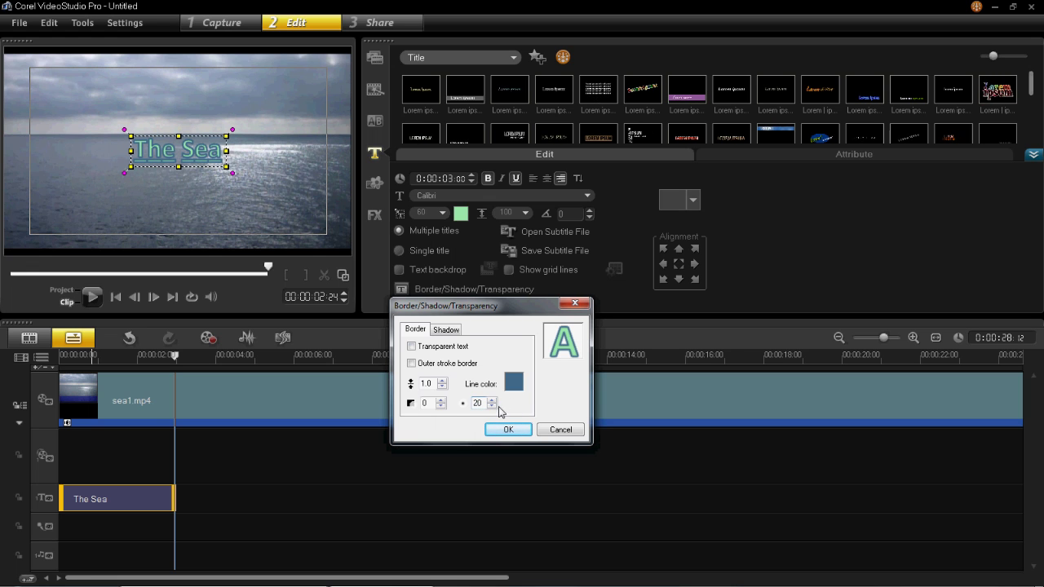
left_click(507, 430)
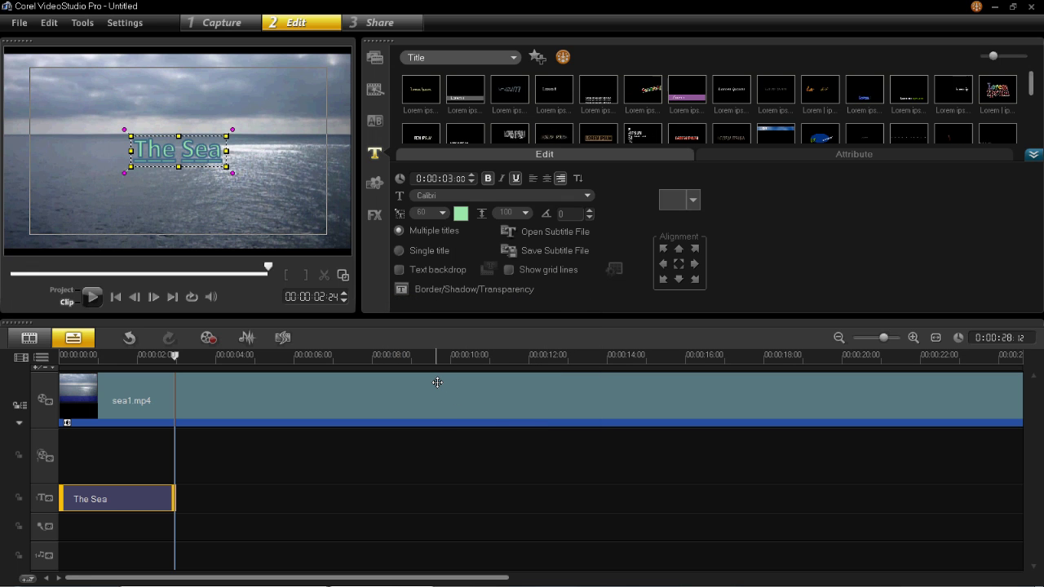
Step: Set the title font size to 100 and centre-align it
left_click(441, 212)
left_click_drag(445, 238, 445, 253)
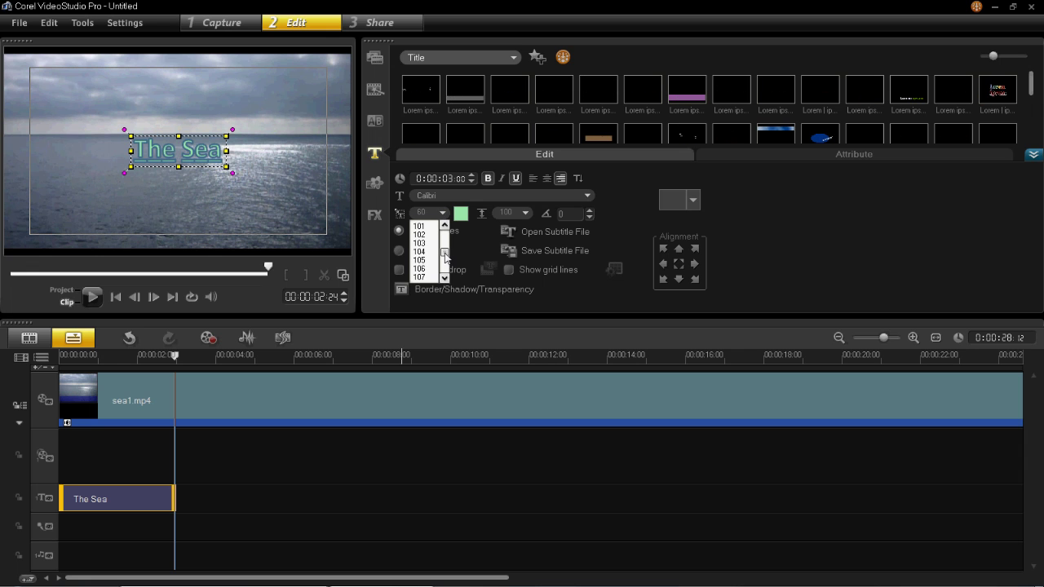
left_click(420, 277)
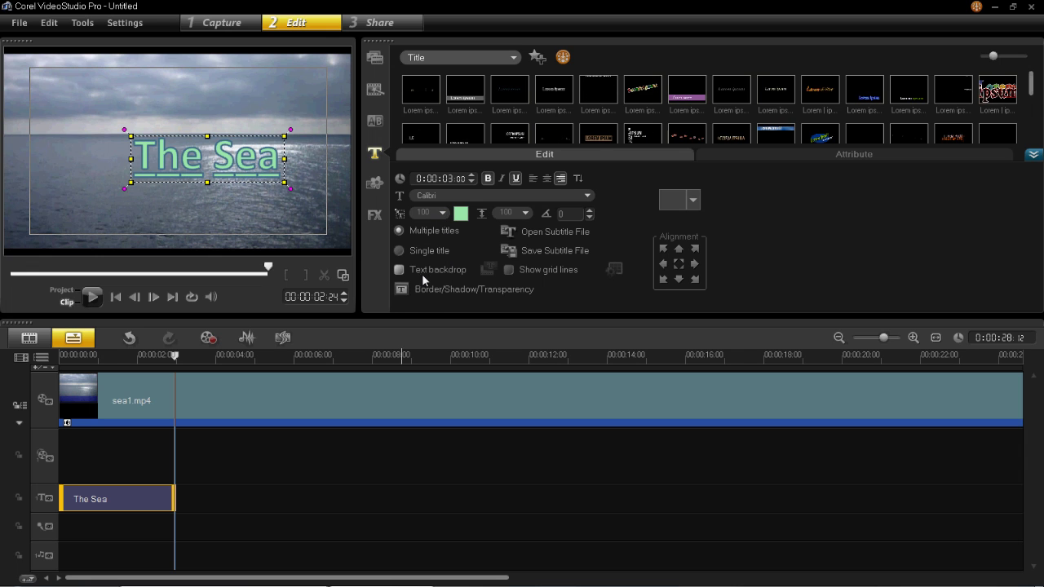
left_click(680, 265)
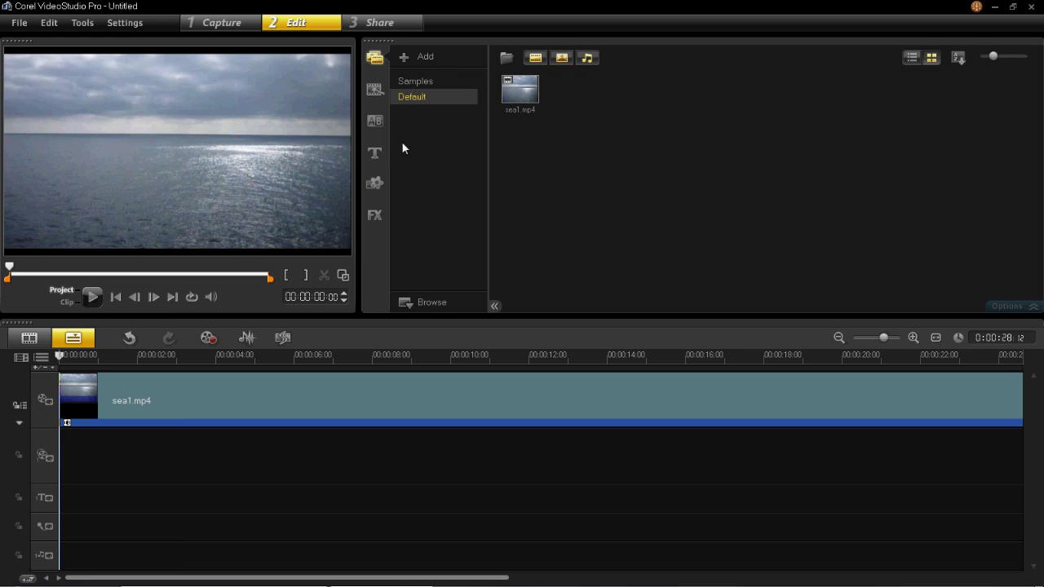
Step: Start a new title directly on the preview frame and type 'The Sea'
left_click(379, 153)
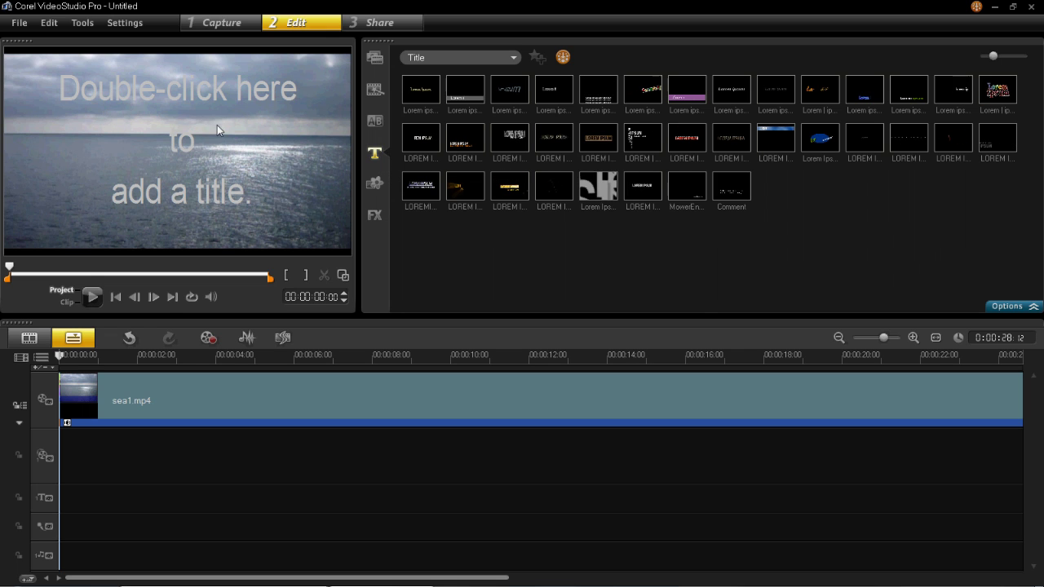
double_click(129, 126)
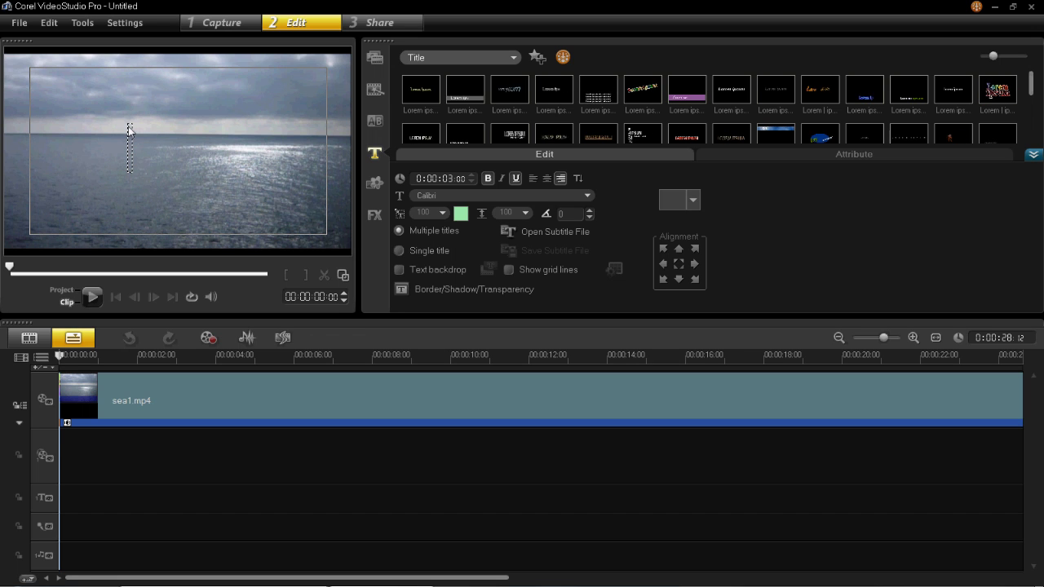
type("The S")
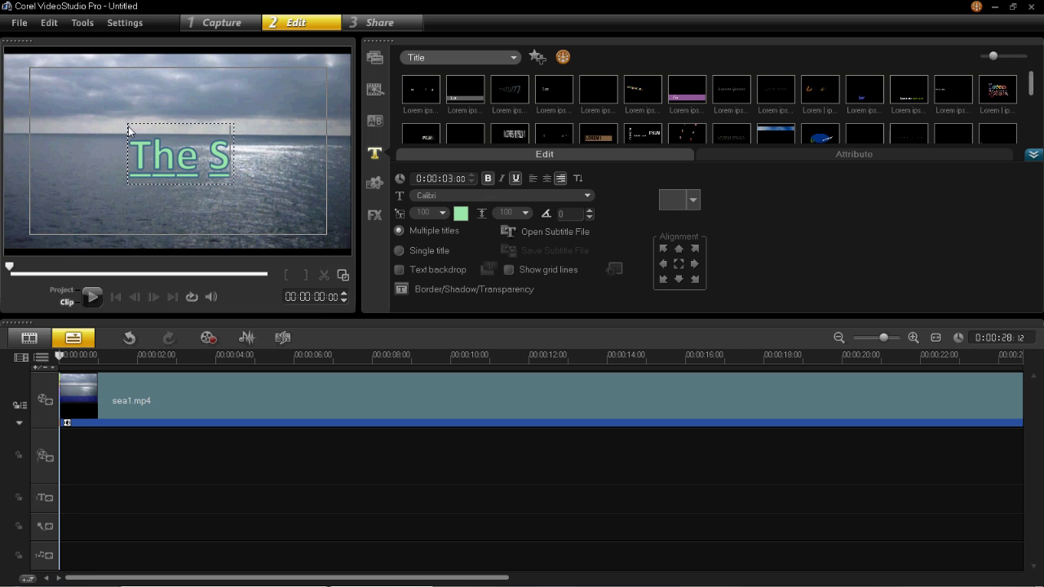
type("ea")
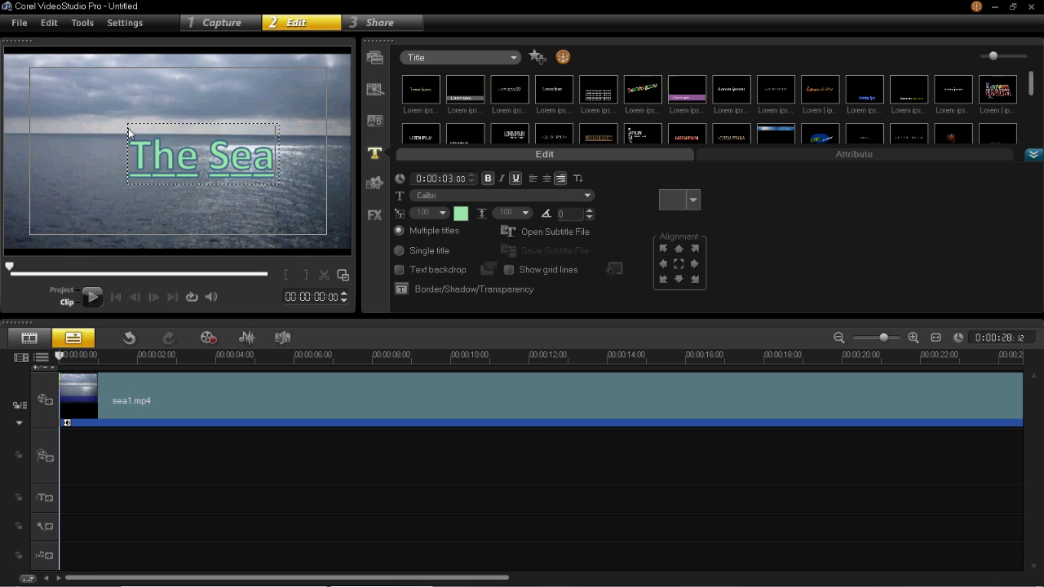
Step: Change the 'The Sea' title font to Comic Sans MS
left_click(586, 196)
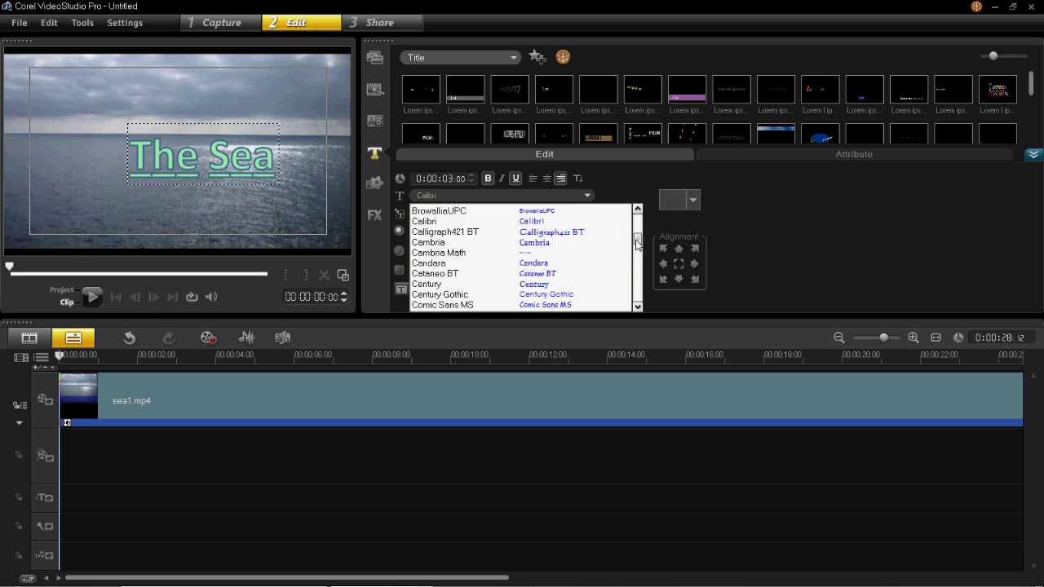
left_click_drag(638, 233, 638, 241)
left_click(610, 249)
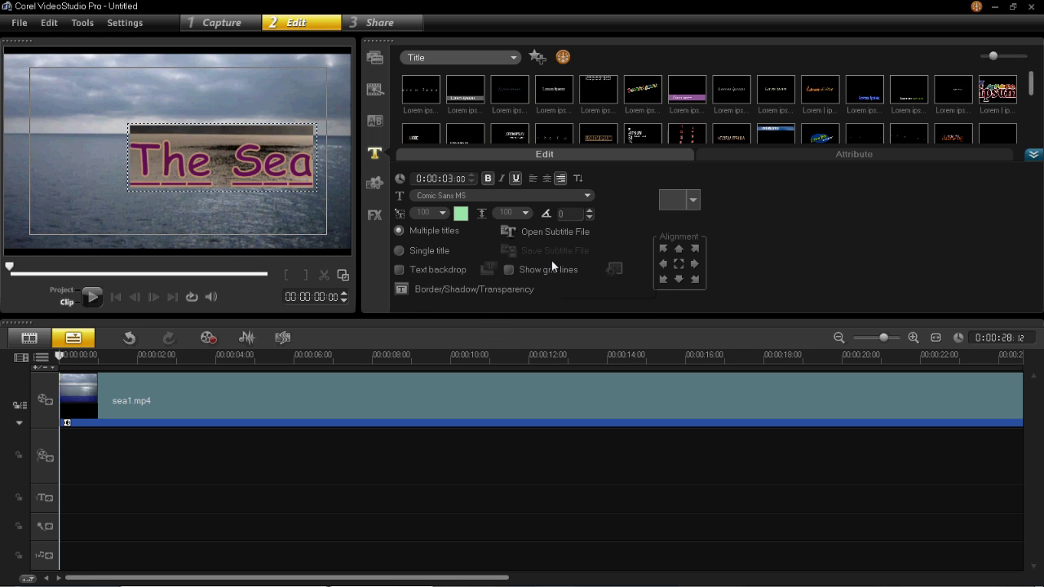
left_click(269, 203)
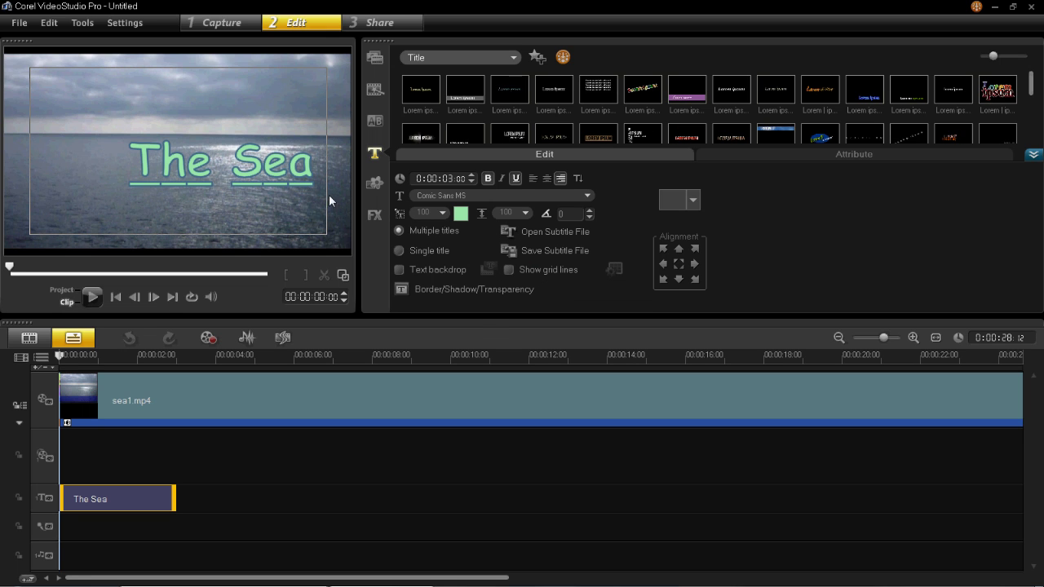
Step: Make the title text white and centre it on the frame
left_click(461, 215)
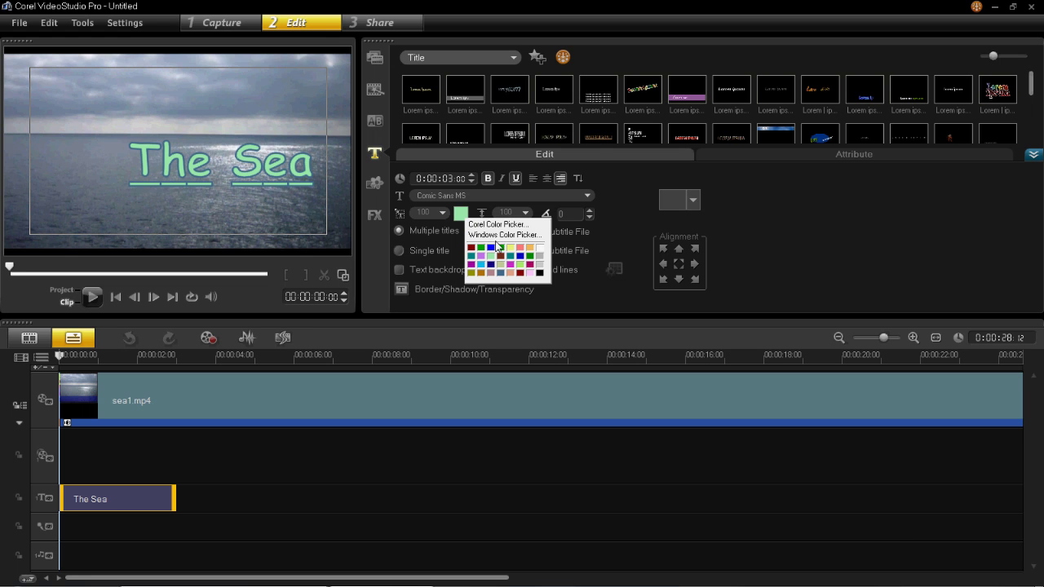
left_click(540, 247)
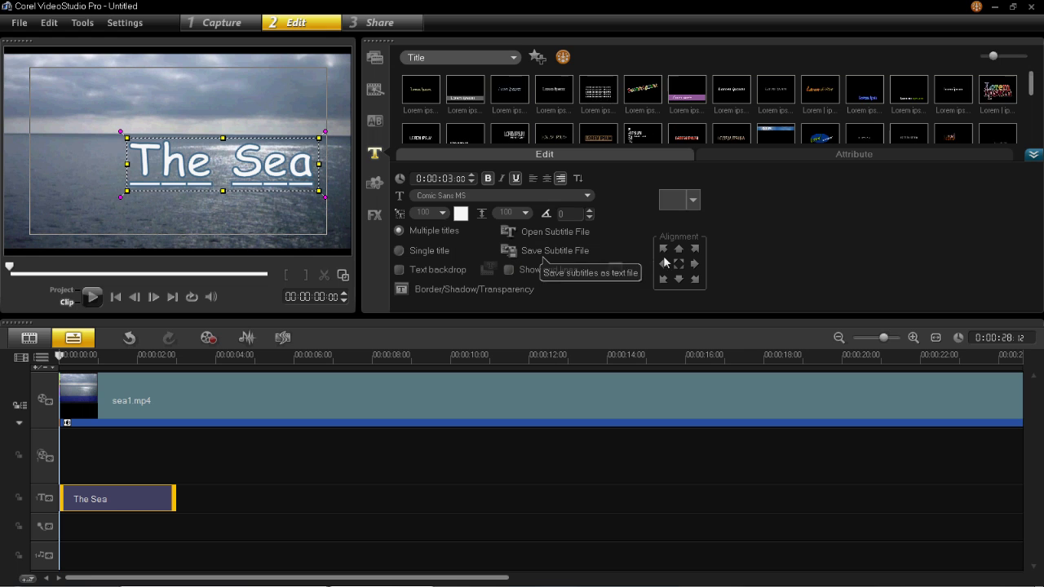
left_click(678, 265)
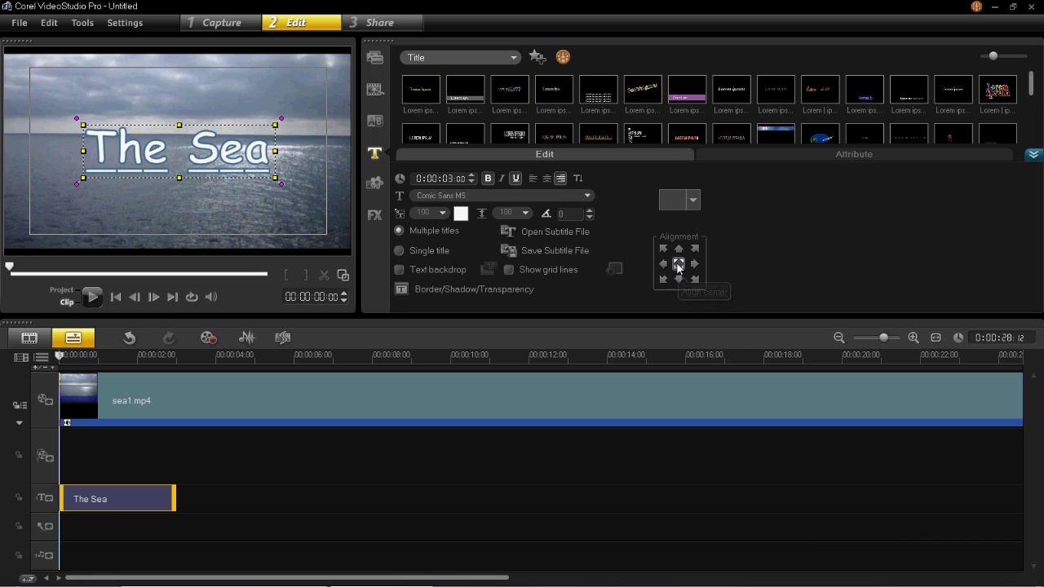